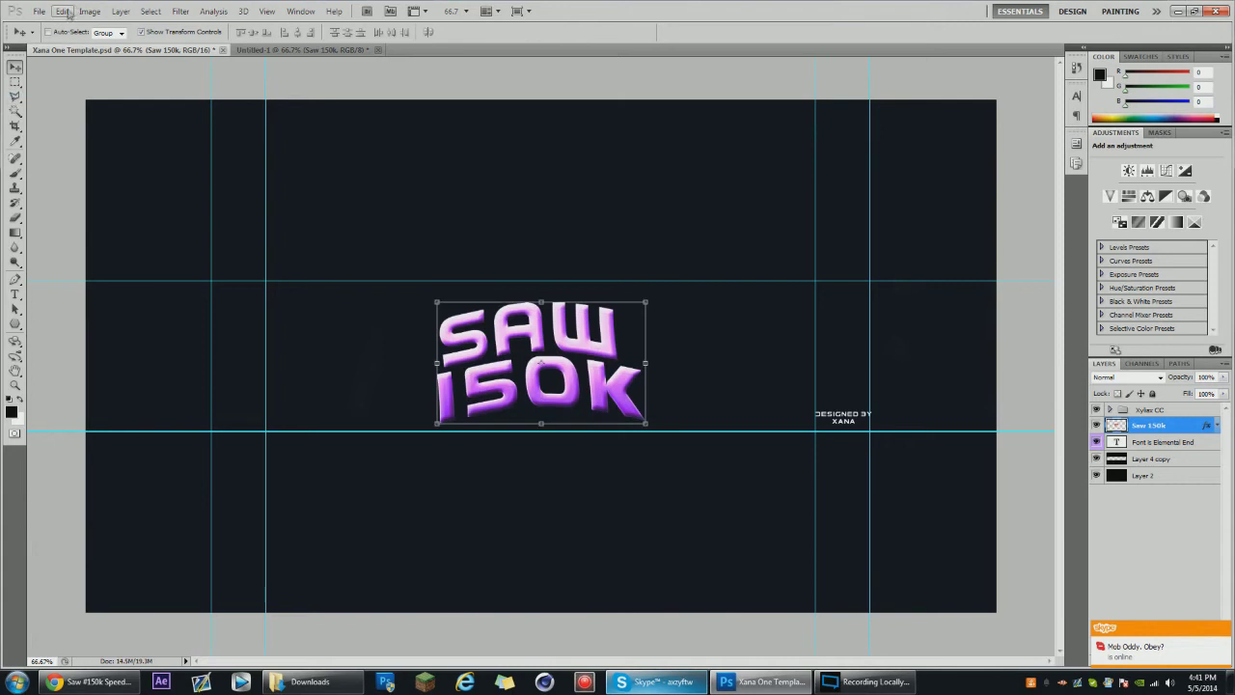
# Rotate the Saw 150k text layer in the template by about -4.5°.
pyautogui.click(251, 293)
pyautogui.moveTo(648, 302); pyautogui.dragTo(642, 282)
# Switch to the Downloads folder, play the track "Cash Cash - Overtime", and return to Photoshop.
pyautogui.click(311, 682)
pyautogui.click(198, 318)
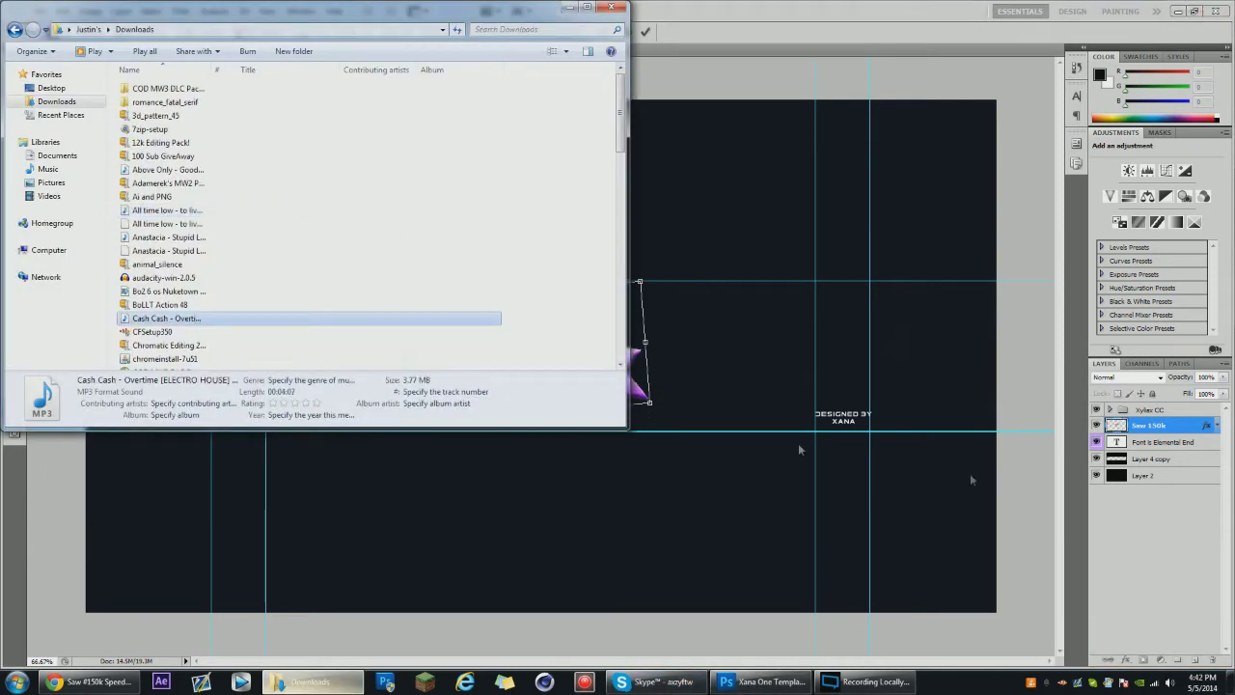
pyautogui.press('Return')
pyautogui.click(798, 449)
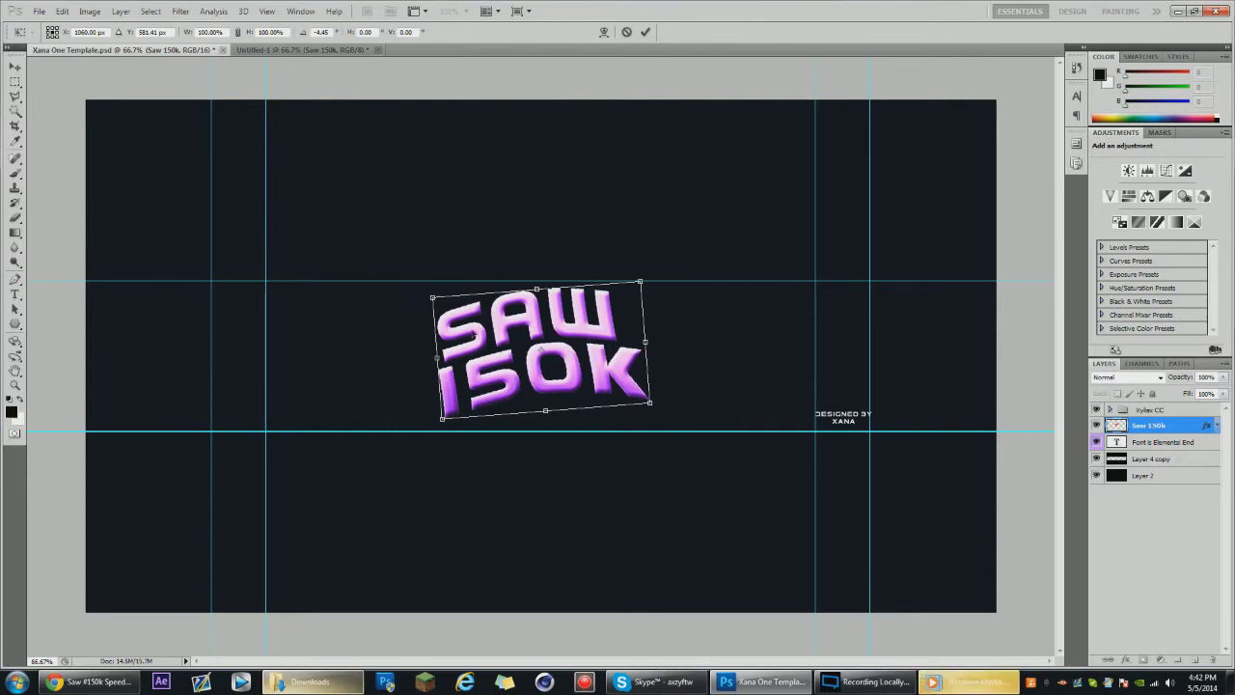
# Apply the pending transformation and delete the Saw 150k layer from the template.
pyautogui.click(16, 66)
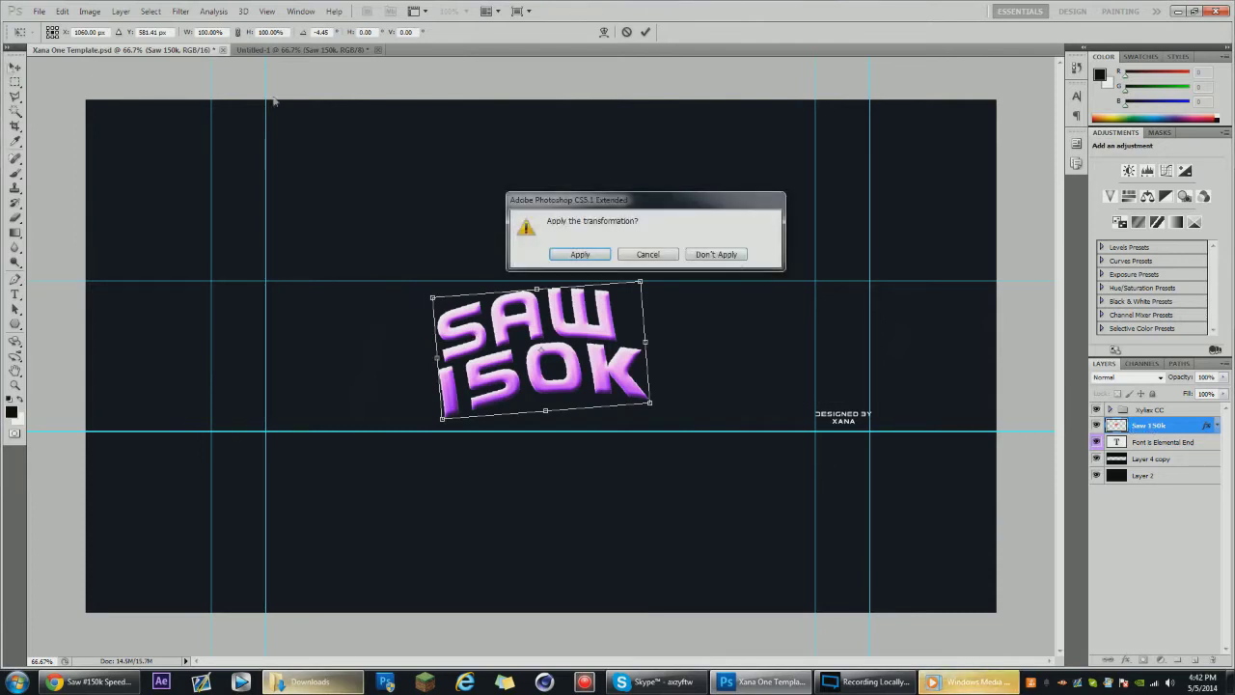
pyautogui.press('Return')
pyautogui.press('Delete')
# Apply the Wave distortion filter to the Saw 150k layer in Untitled-1, using wavelength 228 to 914 and amplitude 5 to 314.
pyautogui.click(309, 50)
pyautogui.rightClick(1137, 411)
pyautogui.click(144, 5)
pyautogui.click(181, 11)
pyautogui.moveTo(221, 173)
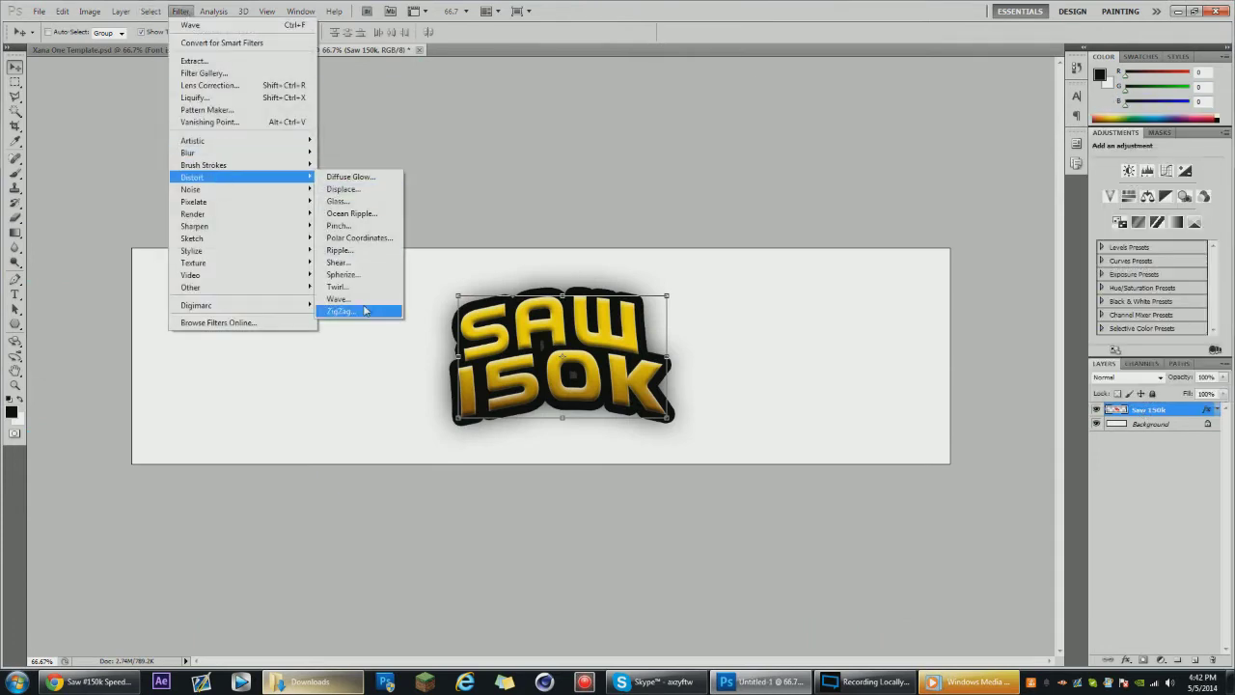
pyautogui.click(367, 312)
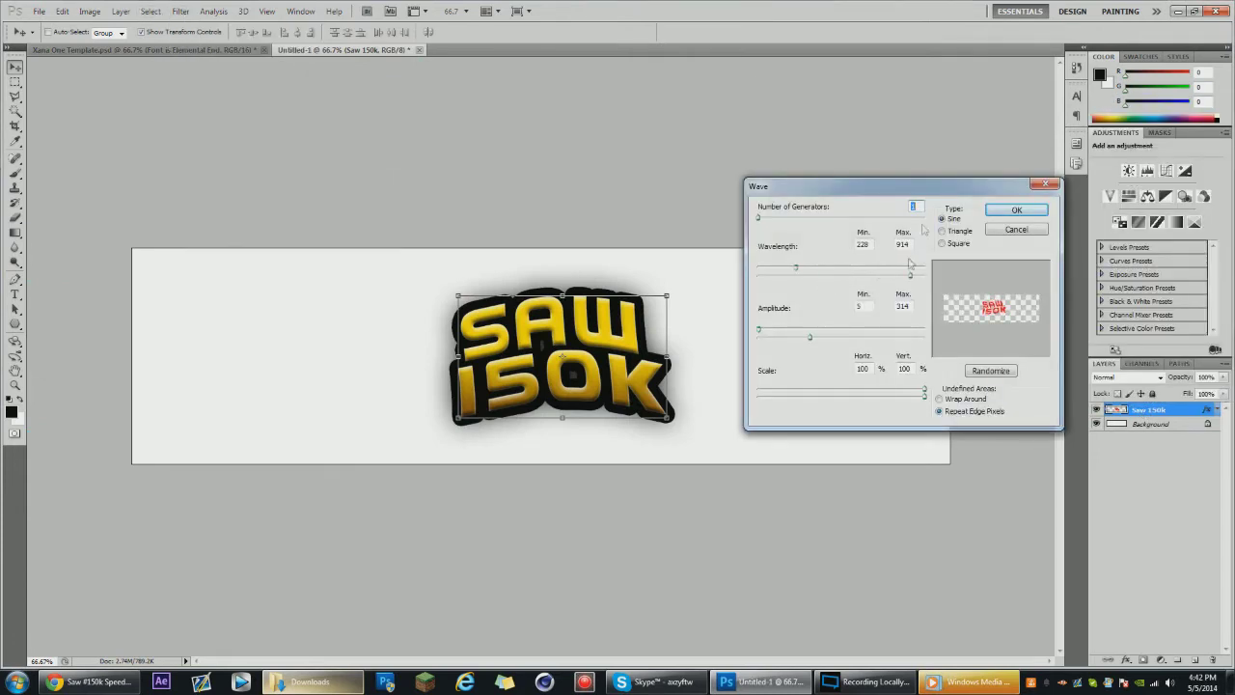
pyautogui.click(998, 211)
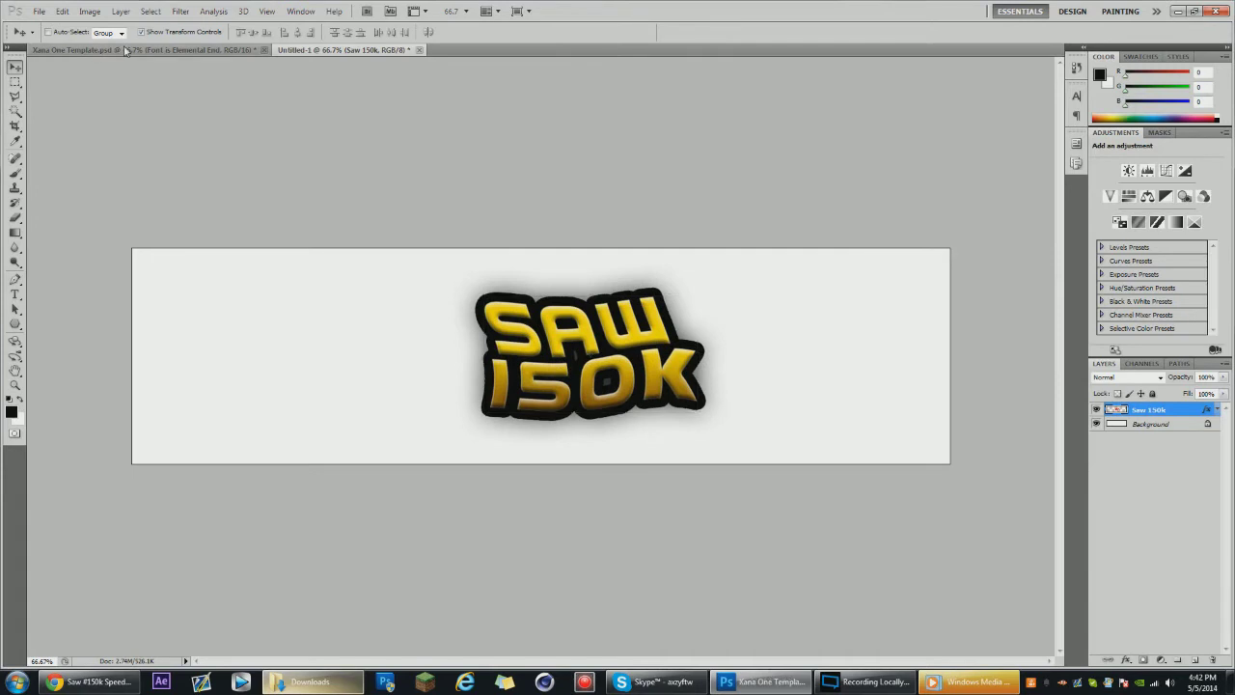
# Return to the template document and open the hatsune_miku__without_background JPG from the Pictures folder.
pyautogui.hotkey('ctrl', 'Tab')
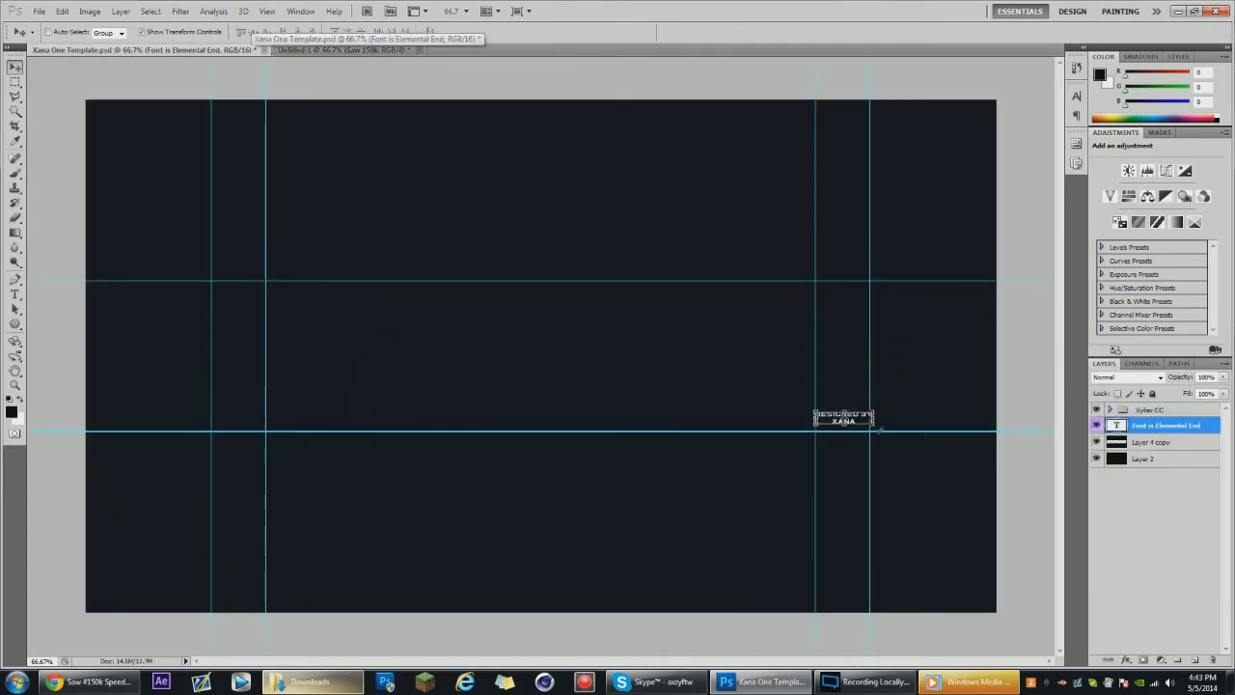
pyautogui.click(39, 10)
pyautogui.click(53, 44)
pyautogui.click(473, 237)
pyautogui.doubleClick(554, 183)
pyautogui.moveTo(784, 203); pyautogui.dragTo(789, 231)
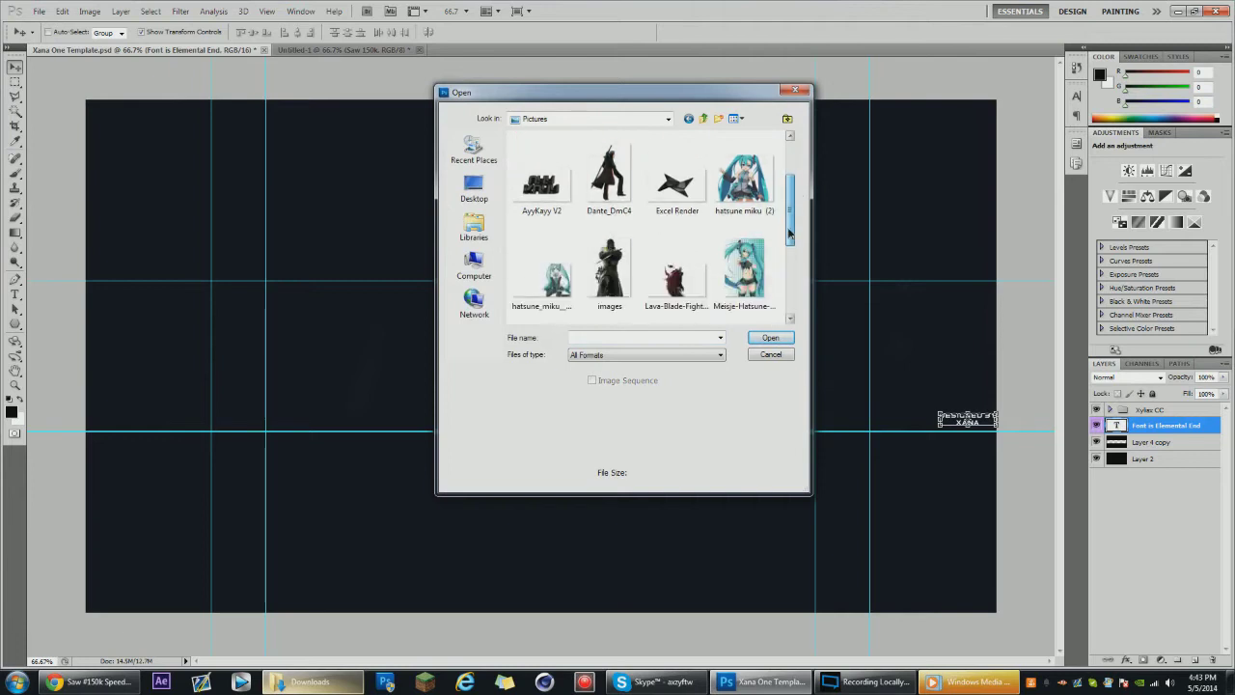
pyautogui.doubleClick(541, 278)
# Convert the image's background to an editable layer and erase the large white area beside the figure using the Magic Wand.
pyautogui.doubleClick(1150, 411)
pyautogui.press('Return')
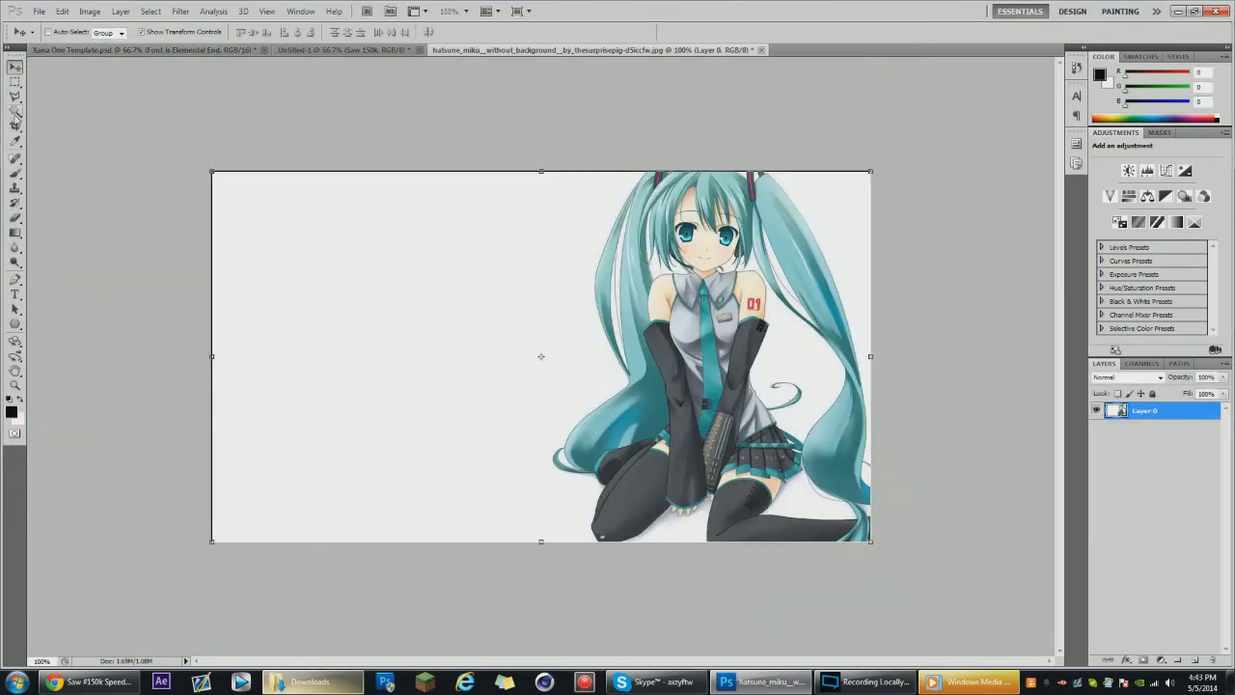
pyautogui.click(15, 111)
pyautogui.click(402, 276)
pyautogui.press('Delete')
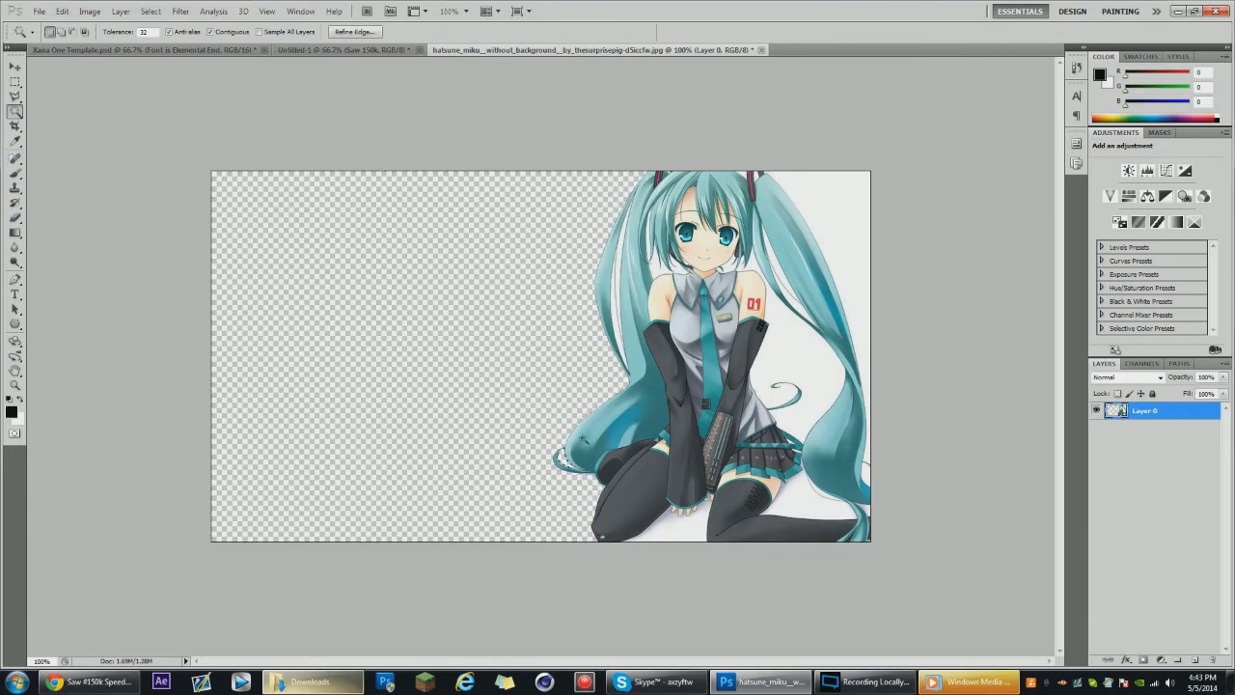
# Erase the remaining white gaps around the figure's hair, arms and legs using Magic Wand selections.
pyautogui.press('Delete')
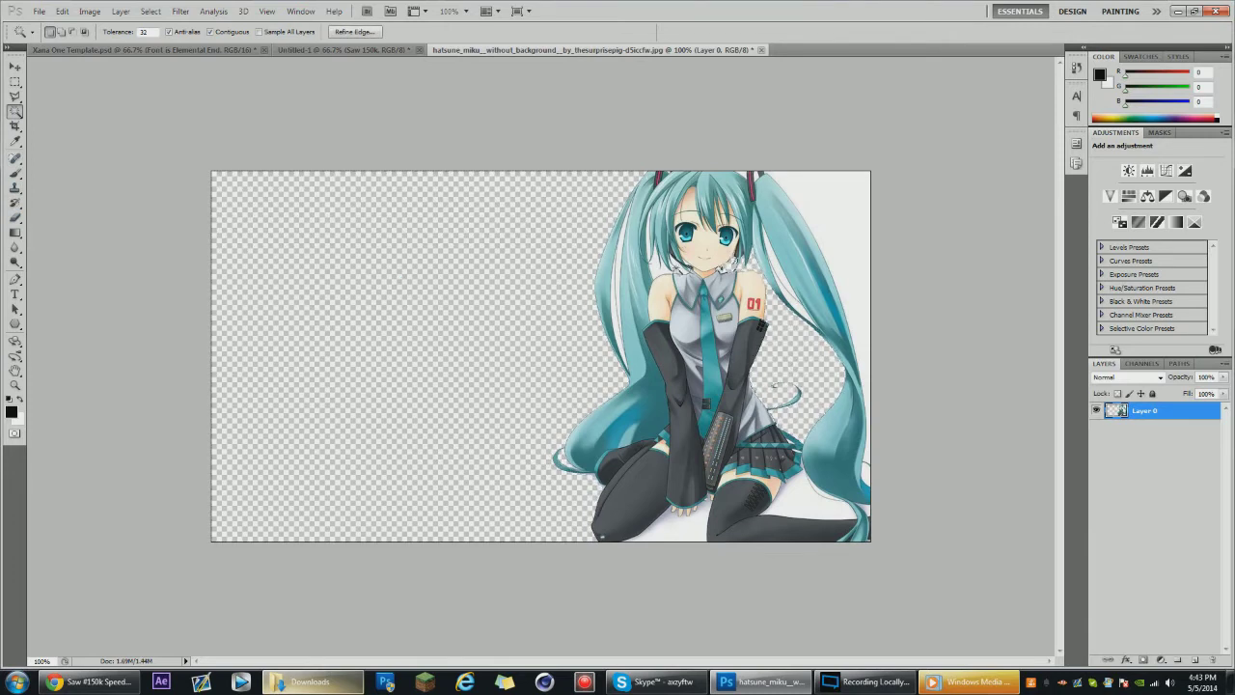
pyautogui.click(783, 277)
pyautogui.press('Delete')
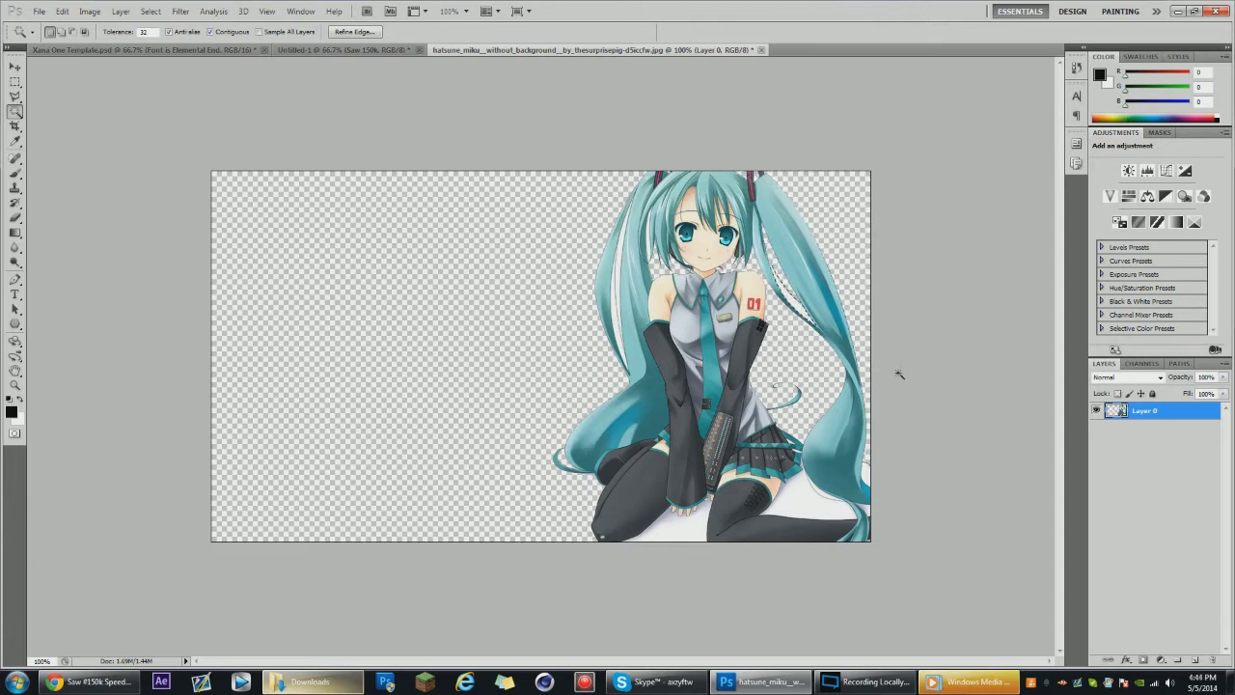
pyautogui.click(865, 473)
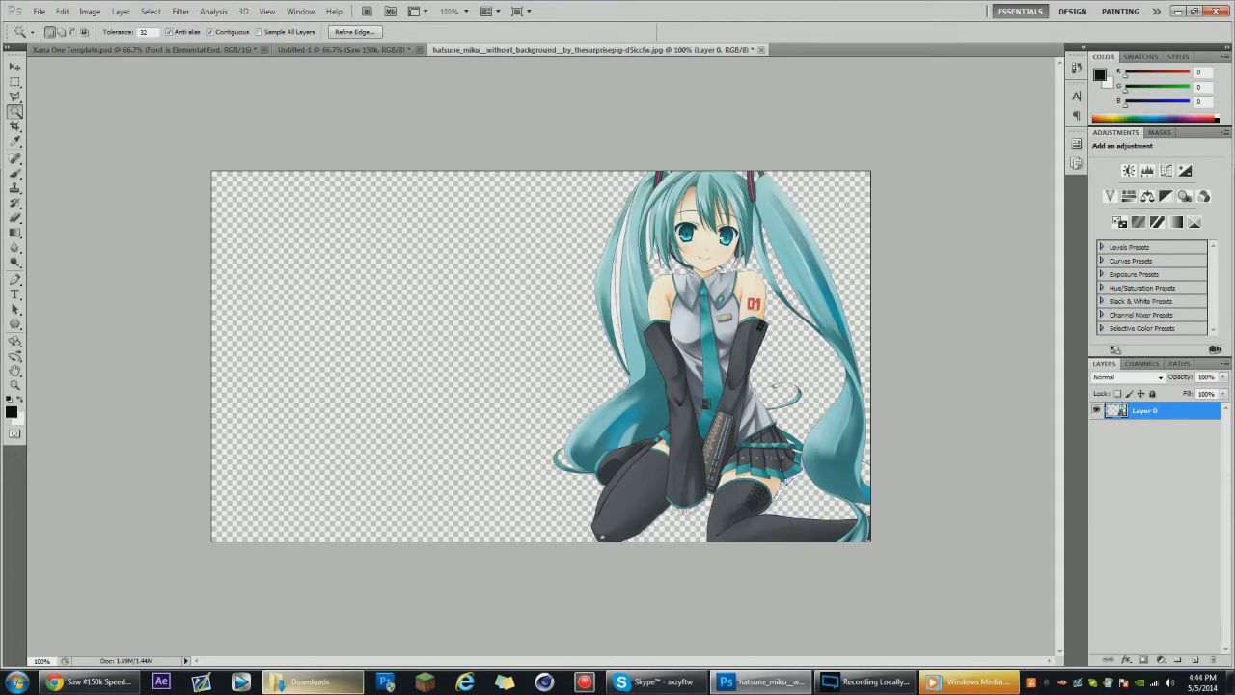
# Copy the cut-out seated figure into the Xana One Template document.
pyautogui.press('v')
pyautogui.moveTo(651, 416); pyautogui.dragTo(531, 309)
pyautogui.press('Return')
# Hide the CC adjustment group and move it together with the seated figure's layer beneath Layer 4 copy.
pyautogui.click(1096, 410)
pyautogui.moveTo(608, 290); pyautogui.dragTo(699, 375)
pyautogui.keyDown('shift'); pyautogui.click(1153, 412); pyautogui.keyUp('shift')
pyautogui.moveTo(1153, 412); pyautogui.dragTo(1124, 466)
pyautogui.moveTo(765, 207); pyautogui.dragTo(689, 265)
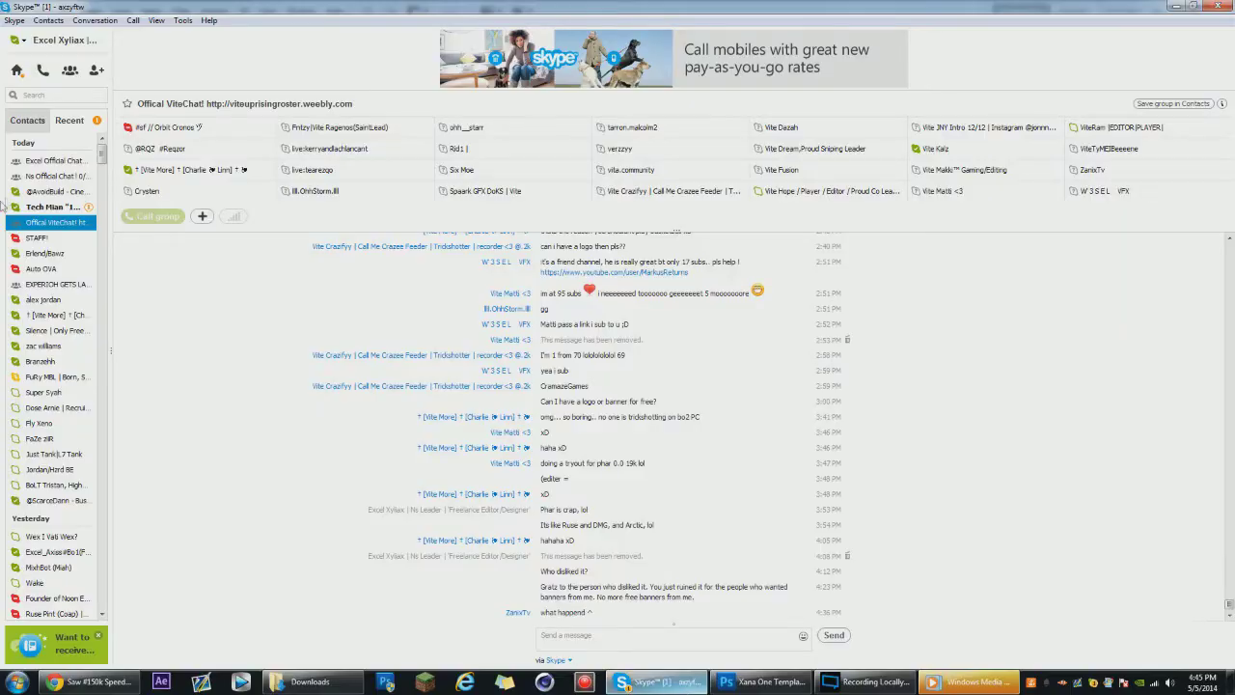
# Switch to Skype and view the contact's unread conversation.
pyautogui.click(28, 207)
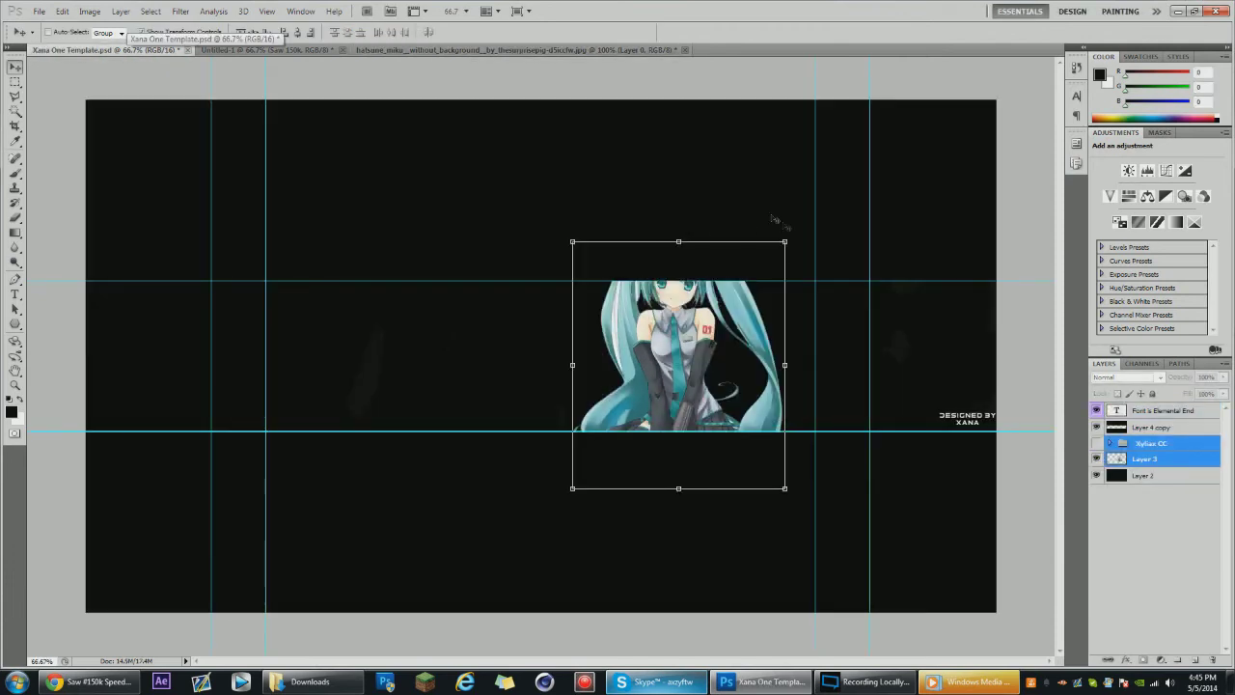
# Scale down and position the seated figure inside the banner strip, and close its source image without saving.
pyautogui.moveTo(779, 221); pyautogui.dragTo(692, 259)
pyautogui.press('v')
pyautogui.click(579, 253)
pyautogui.moveTo(644, 336); pyautogui.dragTo(648, 338)
pyautogui.moveTo(588, 269)
pyautogui.mouseDown()
pyautogui.moveTo(579, 259)
pyautogui.moveTo(592, 281)
pyautogui.mouseUp()
pyautogui.press('v')
pyautogui.click(579, 257)
pyautogui.click(685, 50)
pyautogui.click(622, 260)
# Open the mg_hatsune_miku PNG render from the My Pictures folder.
pyautogui.click(42, 12)
pyautogui.moveTo(62, 12)
pyautogui.click(87, 49)
pyautogui.click(61, 11)
pyautogui.click(46, 36)
pyautogui.scroll(-3, 793, 214)
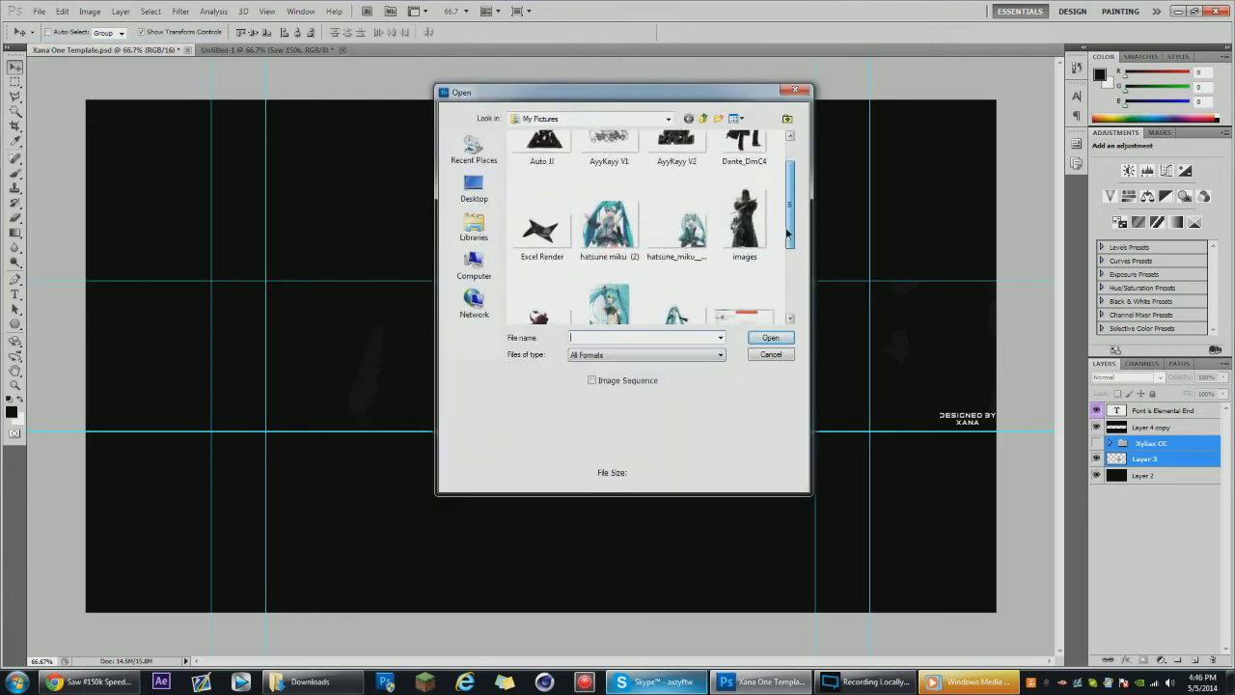
pyautogui.doubleClick(695, 258)
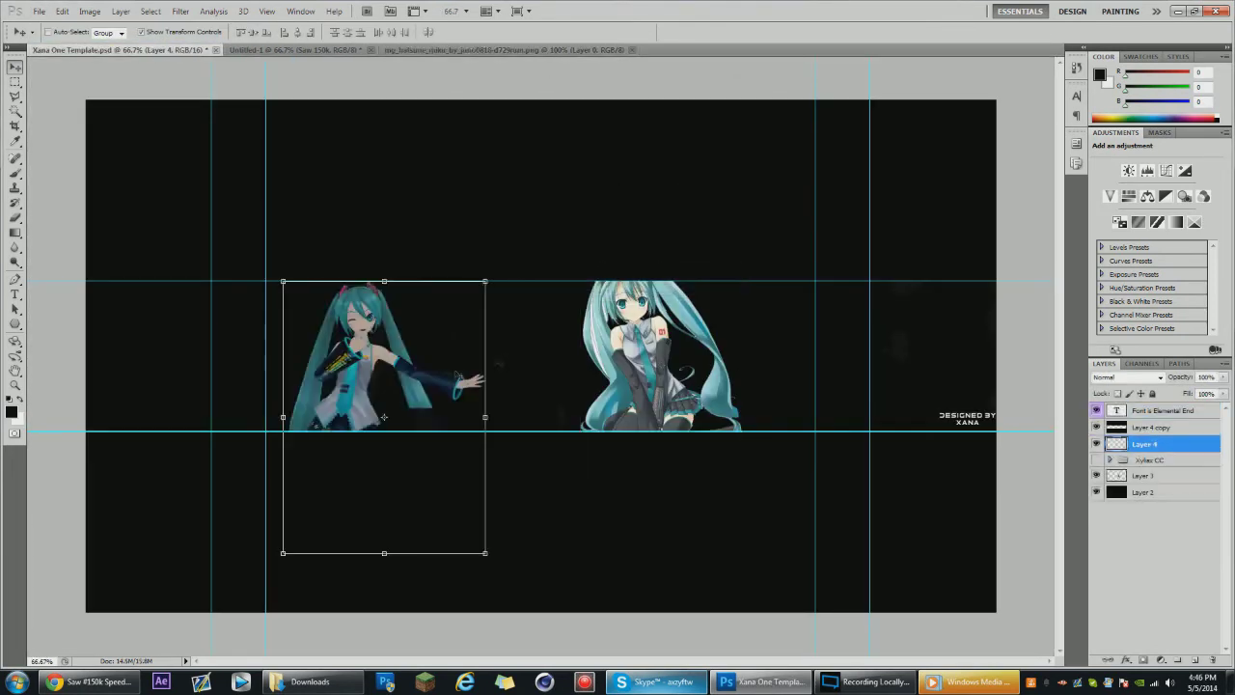
# Move the standing figure against the banner's left inner guide and place Layer 4 beneath the CC group.
pyautogui.moveTo(450, 382); pyautogui.dragTo(390, 358)
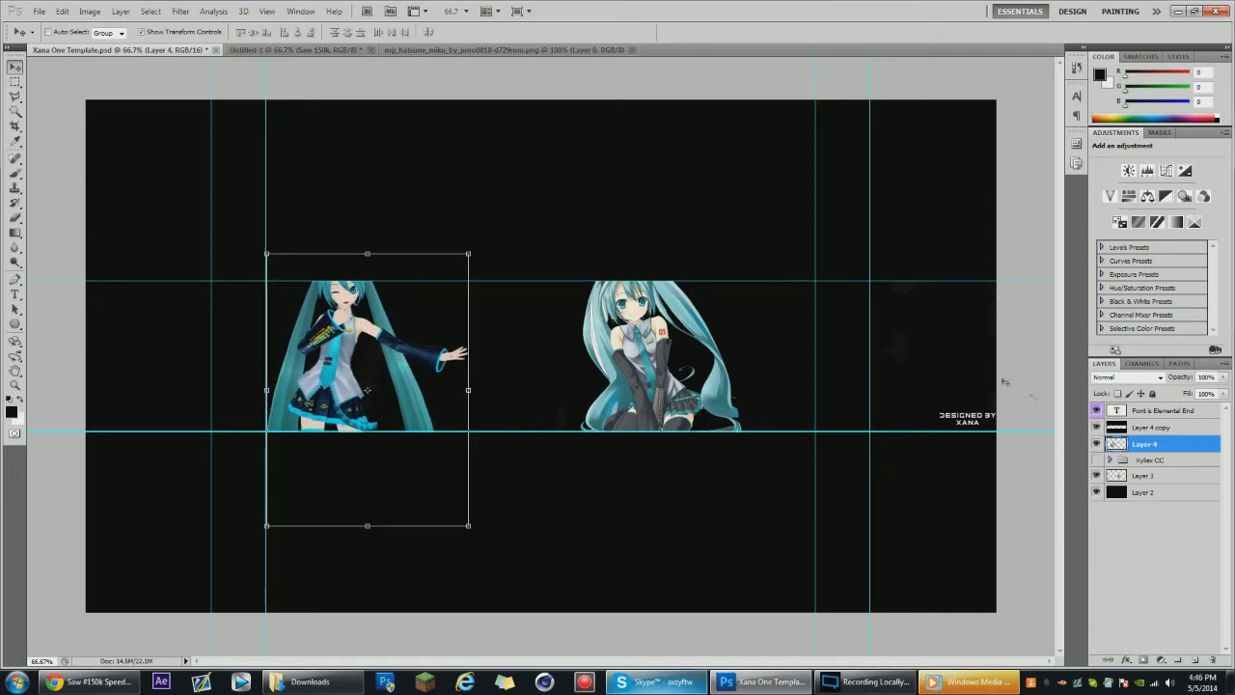
pyautogui.moveTo(1188, 473); pyautogui.dragTo(1157, 477)
pyautogui.click(1096, 443)
pyautogui.click(1096, 443)
# Move the seated figure on Layer 3 horizontally to the banner's right inner guide.
pyautogui.click(1149, 474)
pyautogui.moveTo(661, 357); pyautogui.dragTo(733, 357)
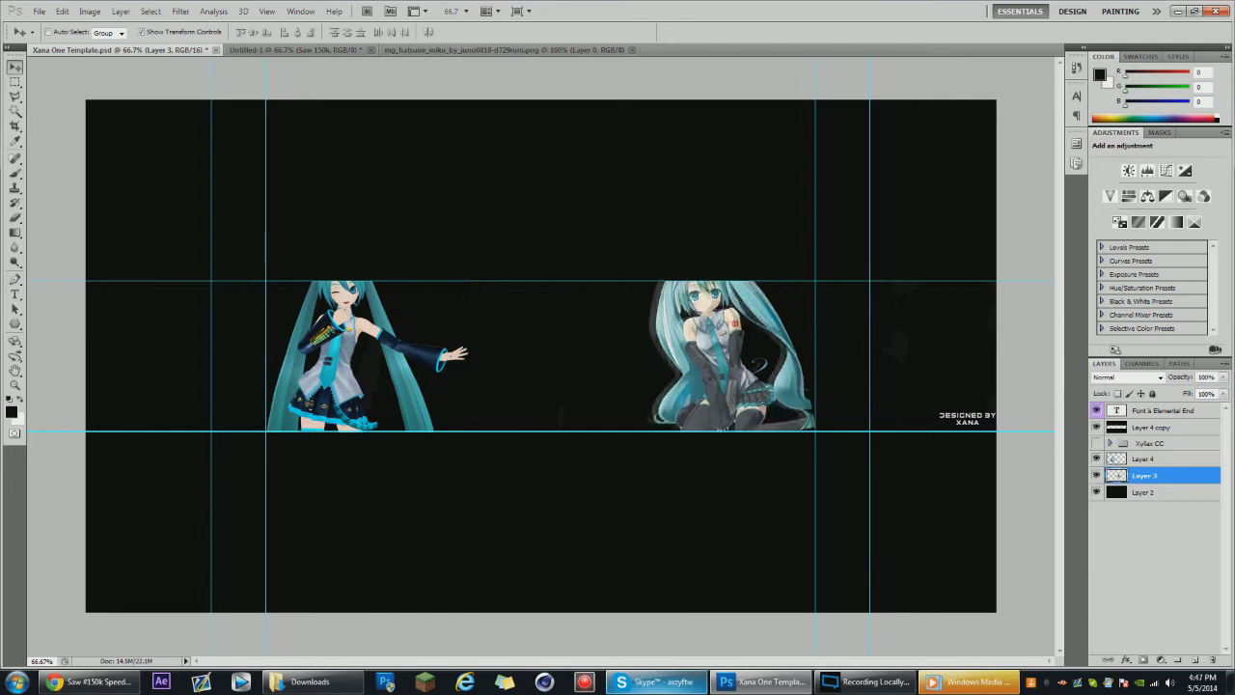
# Copy the distorted Saw 150k text from Untitled-1 into the template and rotate it by about -11.5°.
pyautogui.click(305, 51)
pyautogui.moveTo(618, 342); pyautogui.dragTo(553, 349)
pyautogui.hotkey('ctrl', 't')
pyautogui.moveTo(680, 276); pyautogui.dragTo(665, 255)
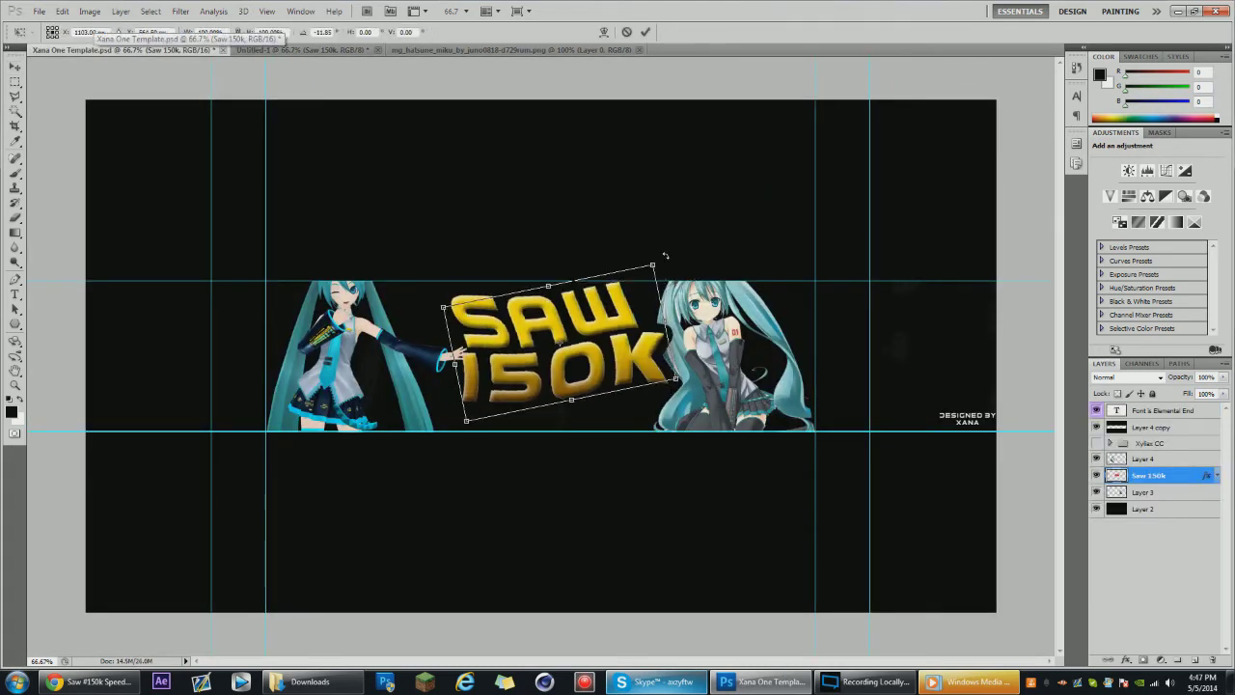
# Try enlarging the text to about 147.5%, undo that, and apply the transformation with the text moved between the two figures.
pyautogui.moveTo(466, 421); pyautogui.dragTo(377, 495)
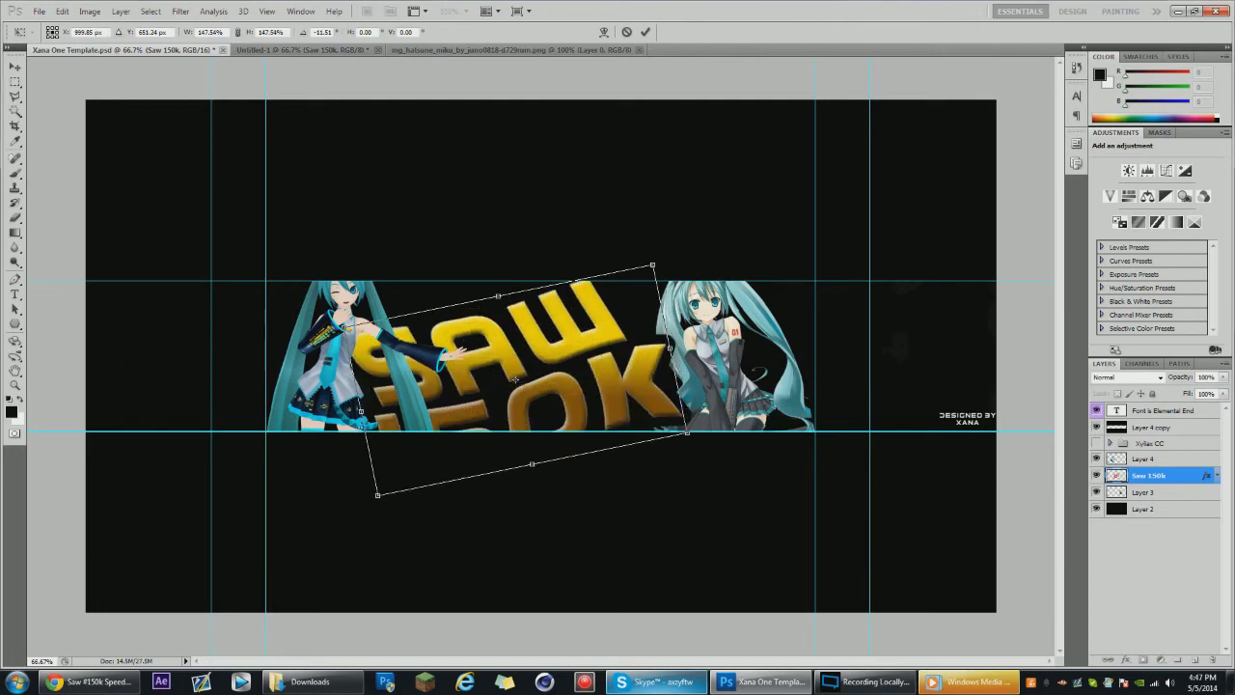
pyautogui.hotkey('ctrl', 'z')
pyautogui.moveTo(540, 354); pyautogui.dragTo(522, 357)
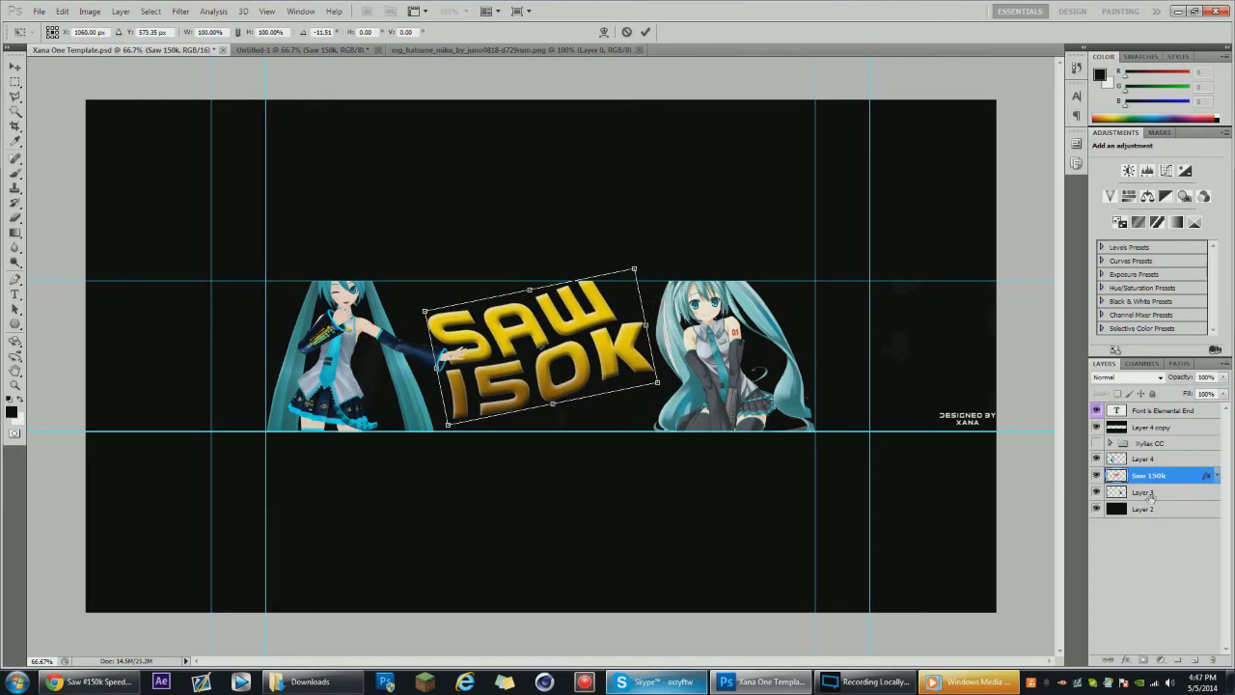
pyautogui.click(14, 68)
pyautogui.press('Return')
# Place the Saw 150k layer above both figure layers and lower the opacity of Layer 4 and Layer 3 to 50%.
pyautogui.moveTo(1152, 476); pyautogui.dragTo(1153, 451)
pyautogui.click(1153, 477)
pyautogui.keyDown('shift'); pyautogui.click(1152, 493); pyautogui.keyUp('shift')
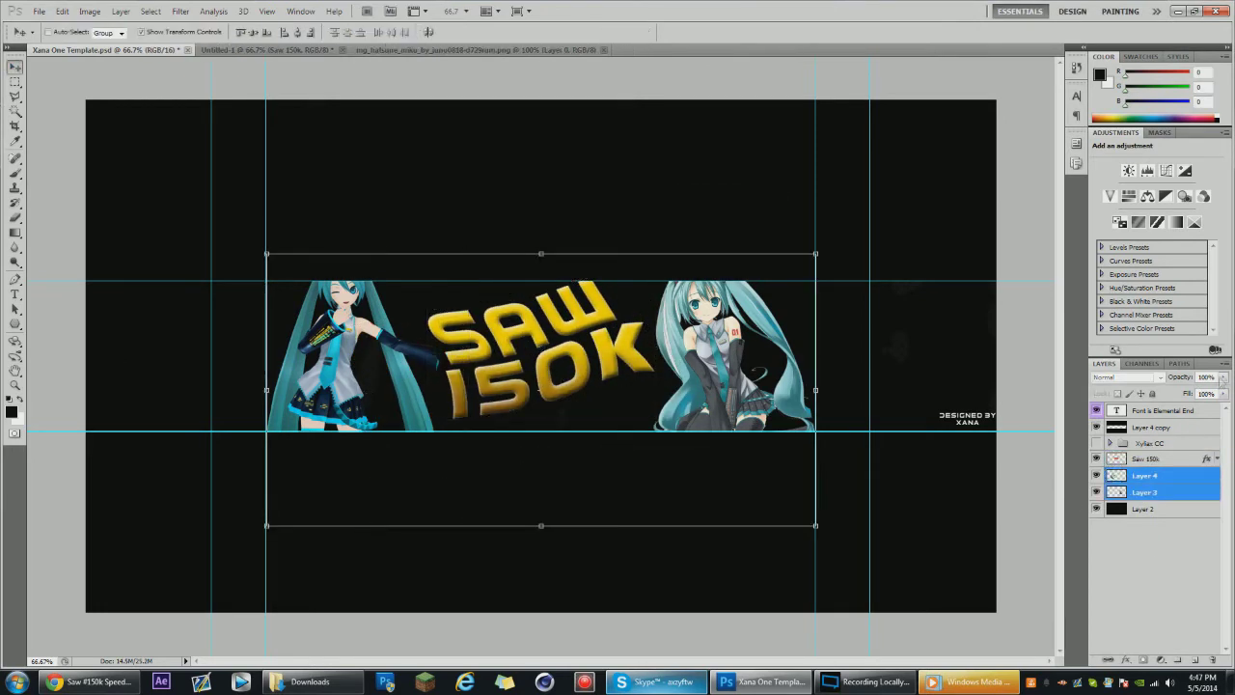
pyautogui.moveTo(1177, 396); pyautogui.dragTo(1221, 392)
pyautogui.hotkey('alt', ']')
pyautogui.hotkey('alt', '[')
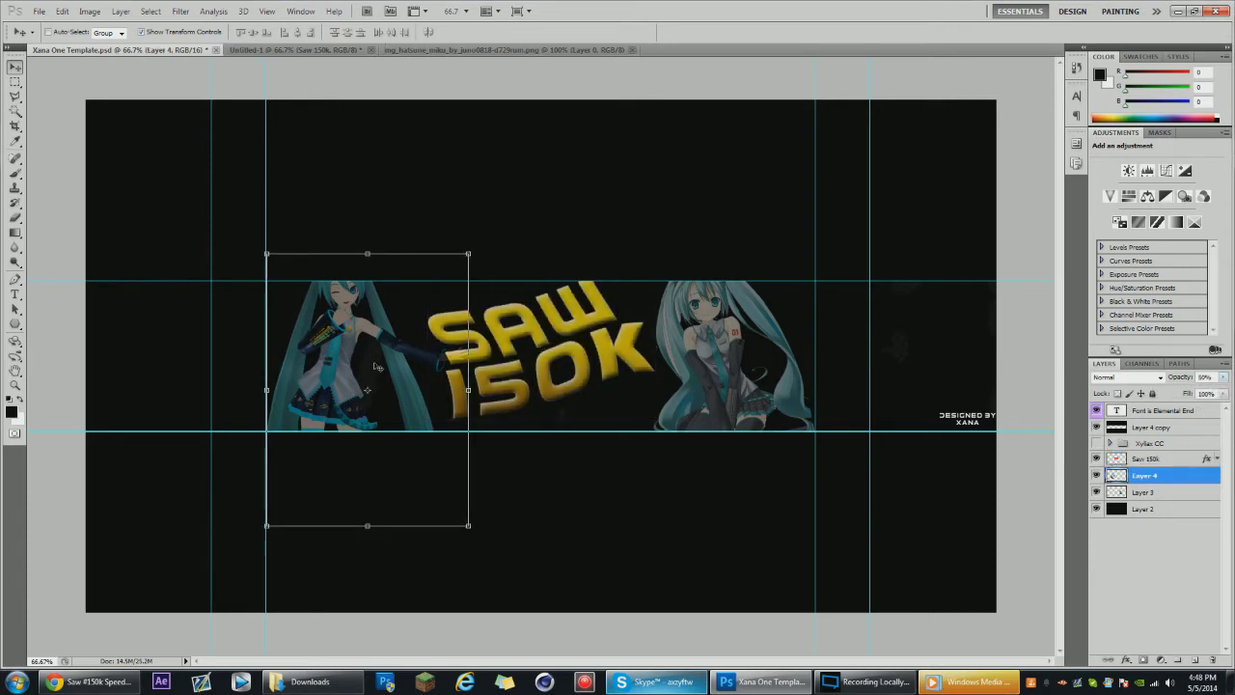
# Close the mg_hatsune_miku source image and delete the standing figure's Layer 4 from the template.
pyautogui.click(457, 50)
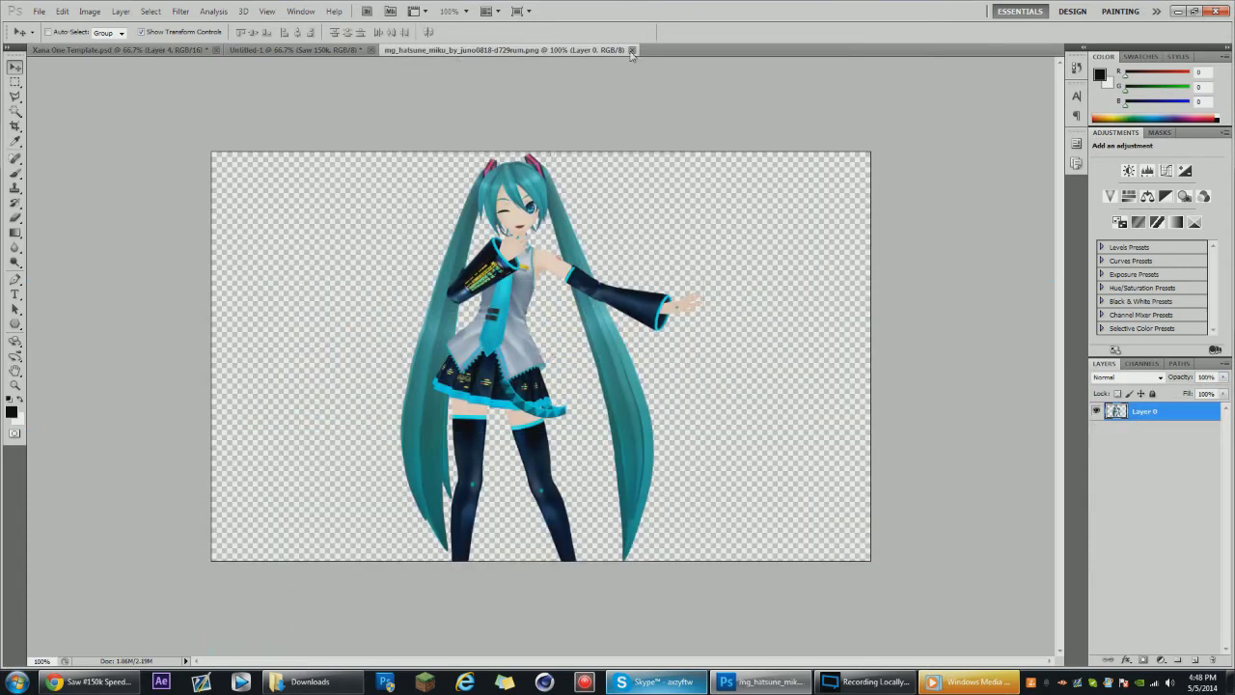
pyautogui.click(633, 50)
pyautogui.press('Delete')
# Open hatsune miku (2).png from the pictures folder and copy its figure into the template.
pyautogui.click(40, 10)
pyautogui.click(58, 44)
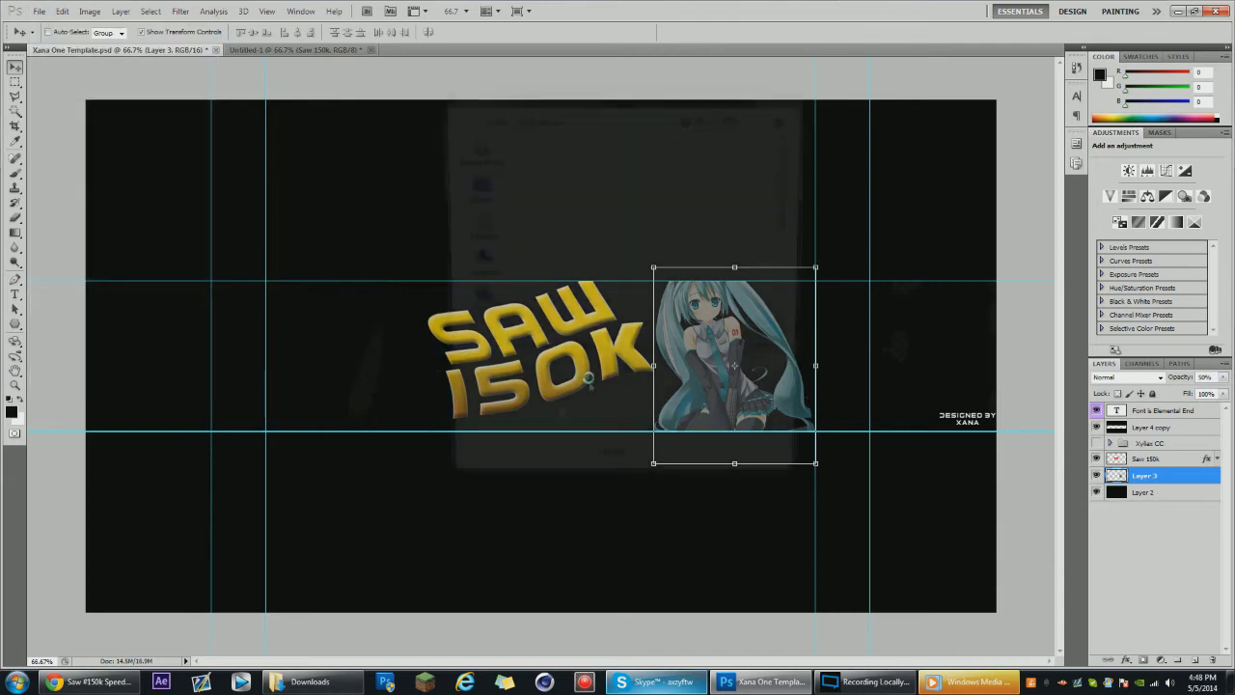
pyautogui.scroll(1, 784, 289)
pyautogui.doubleClick(587, 253)
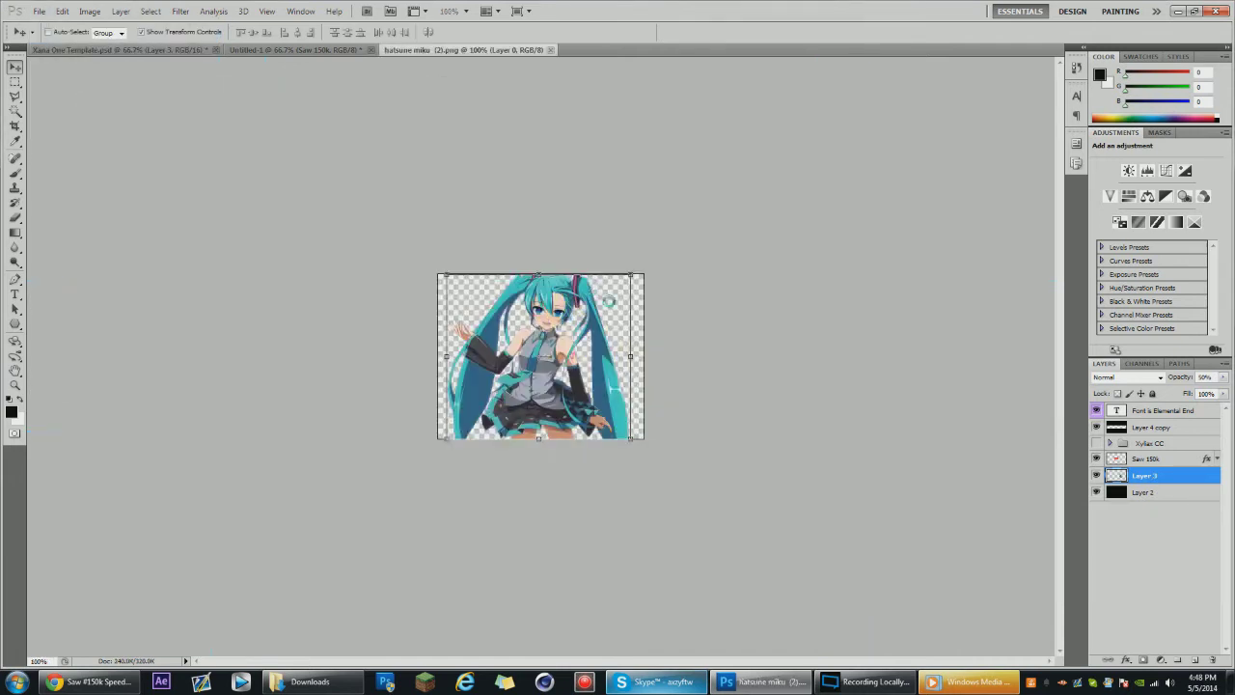
pyautogui.moveTo(582, 345); pyautogui.dragTo(315, 381)
pyautogui.click(621, 261)
# Scale the new figure to about 181% beside the text's left edge, set its opacity to 50%, and apply the transformation.
pyautogui.moveTo(367, 322); pyautogui.dragTo(343, 356)
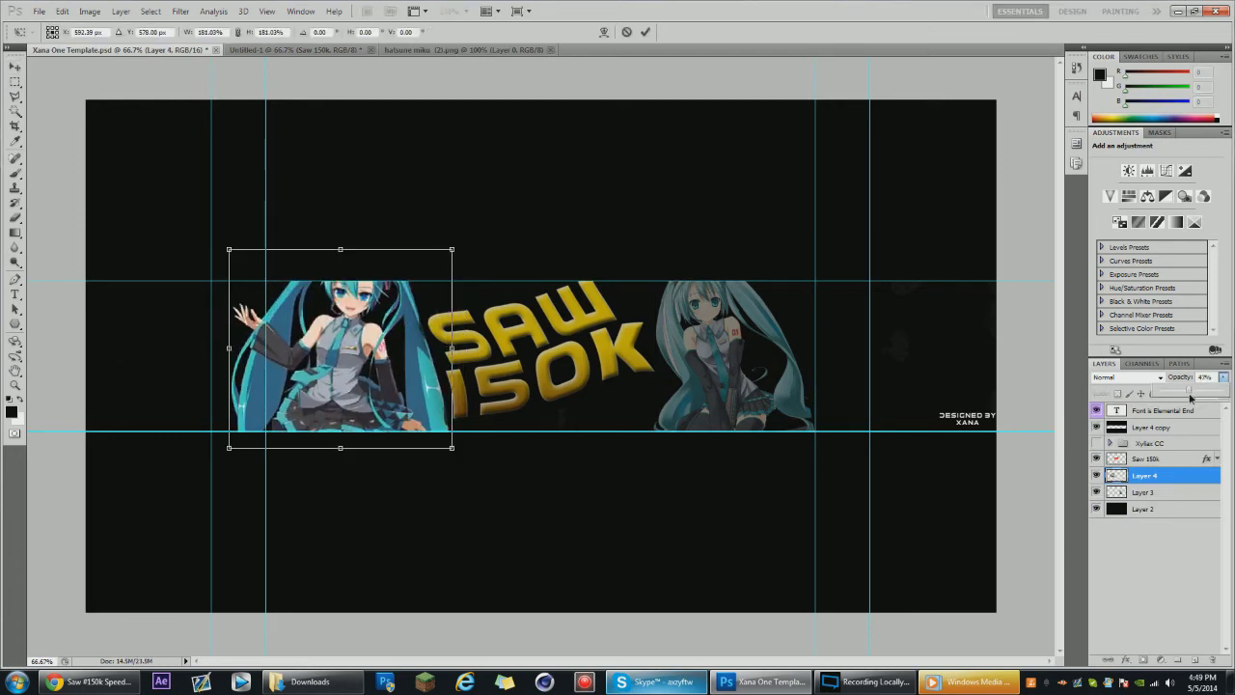
pyautogui.moveTo(1191, 396); pyautogui.dragTo(1190, 396)
pyautogui.click(15, 67)
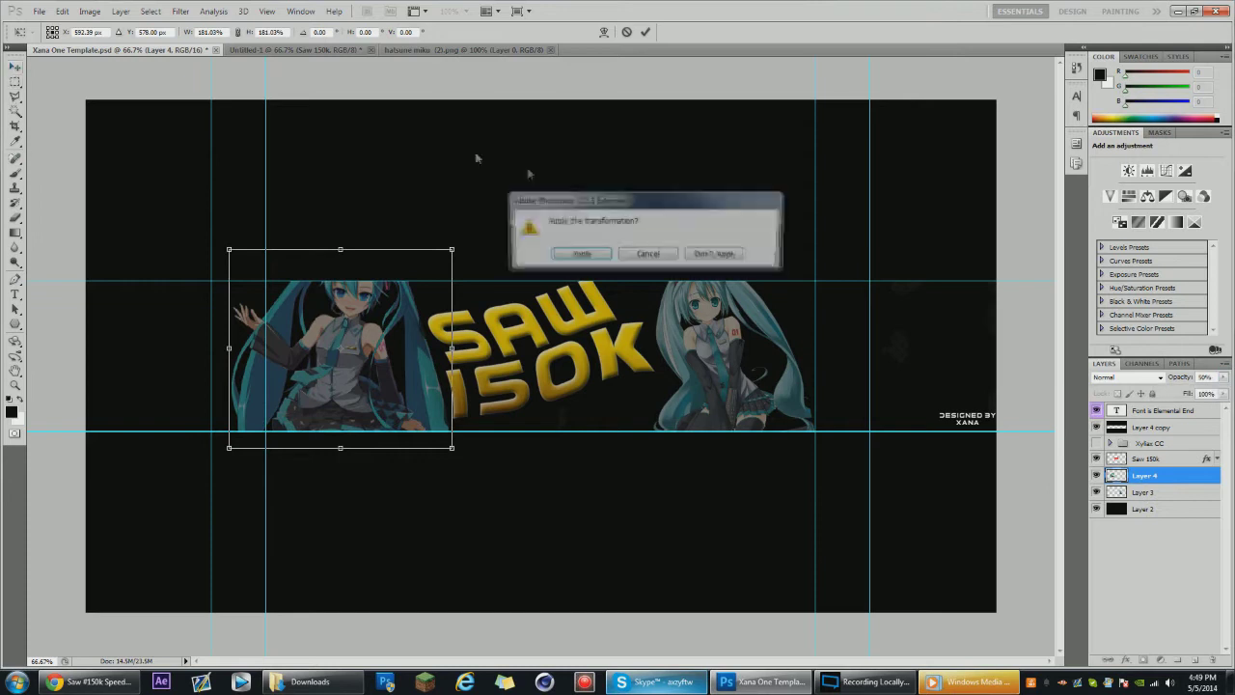
pyautogui.click(583, 254)
# Browse the saved files and open Personal Pack.psd.
pyautogui.click(413, 50)
pyautogui.click(321, 51)
pyautogui.click(39, 10)
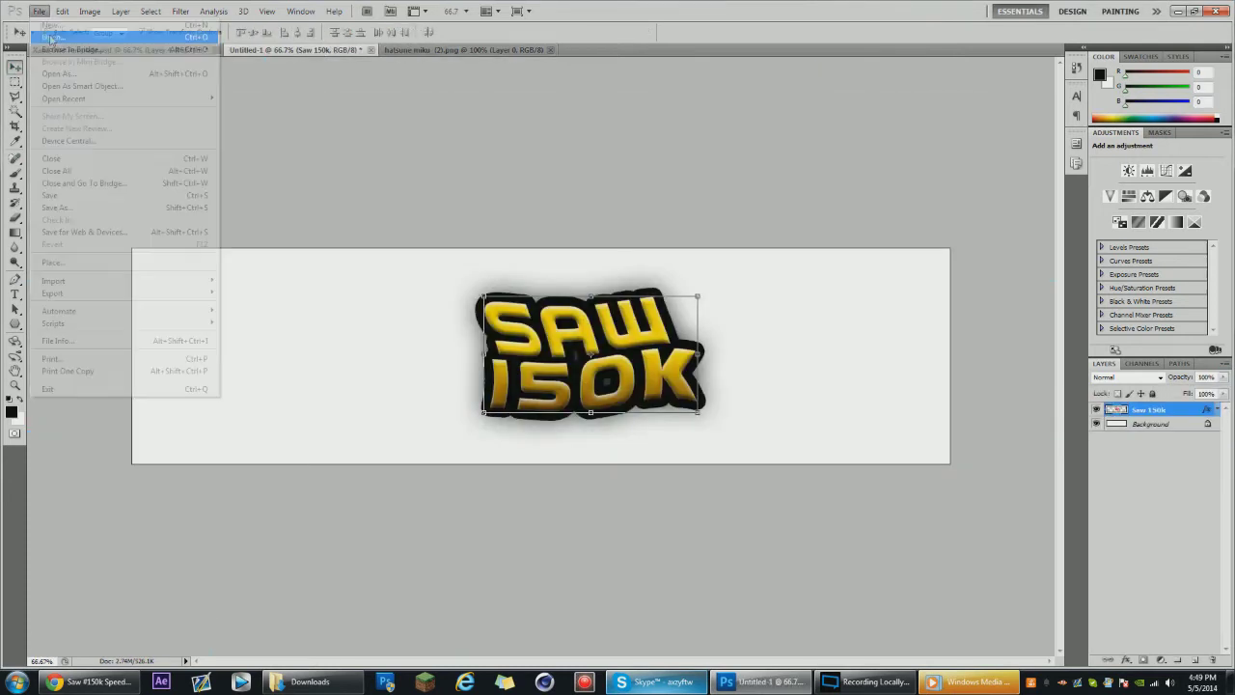
pyautogui.click(49, 35)
pyautogui.moveTo(789, 141); pyautogui.dragTo(781, 220)
pyautogui.doubleClick(581, 223)
pyautogui.doubleClick(587, 187)
pyautogui.doubleClick(610, 264)
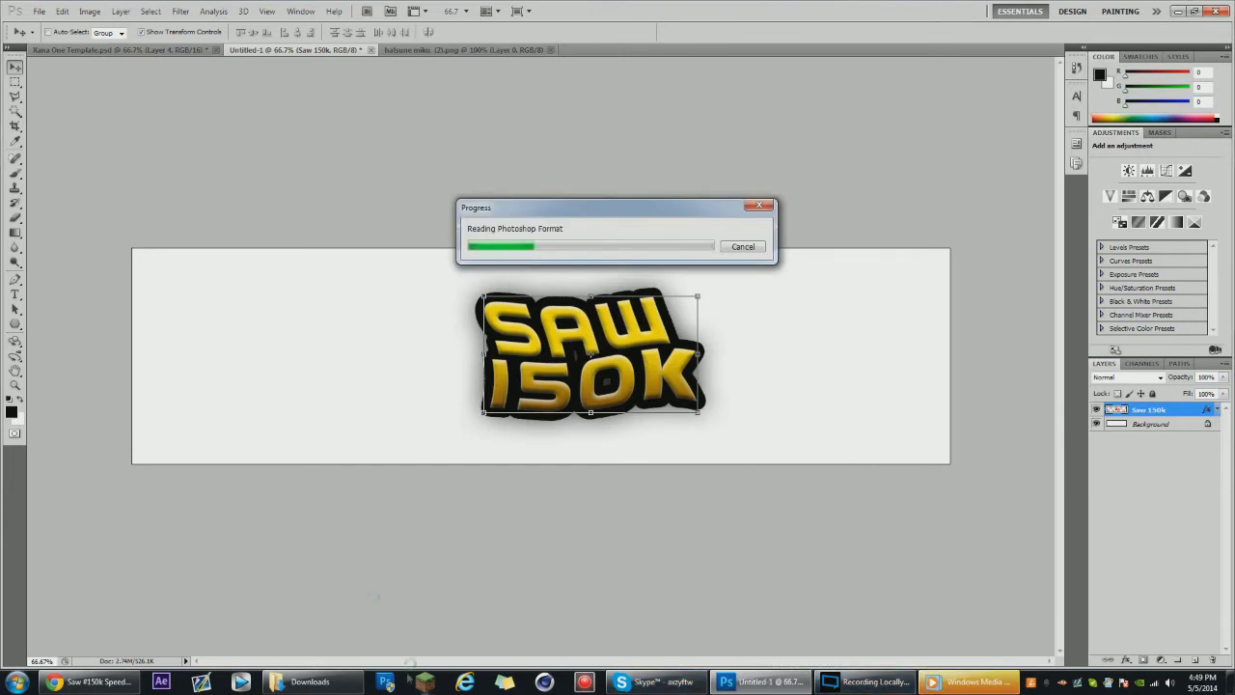
# Switch to the Downloads folder, play the track "Major Look - Too Late", and minimize the player and folder windows.
pyautogui.click(309, 681)
pyautogui.moveTo(621, 116); pyautogui.dragTo(621, 253)
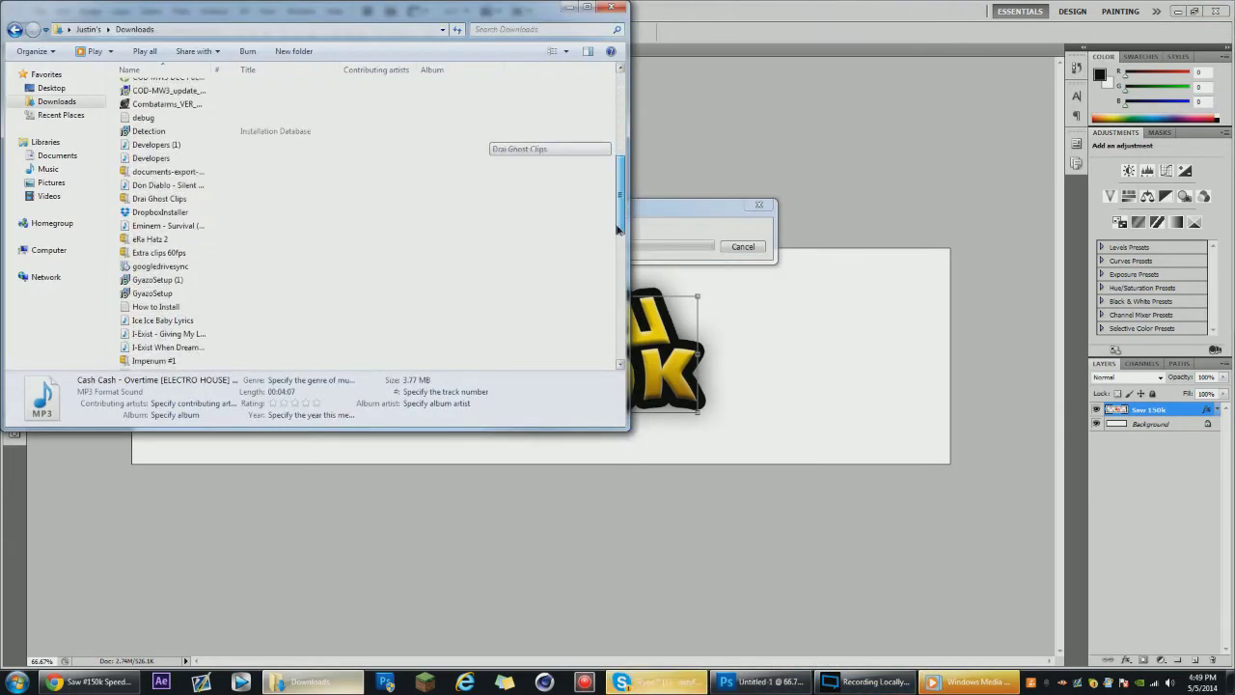
pyautogui.doubleClick(207, 262)
pyautogui.click(773, 8)
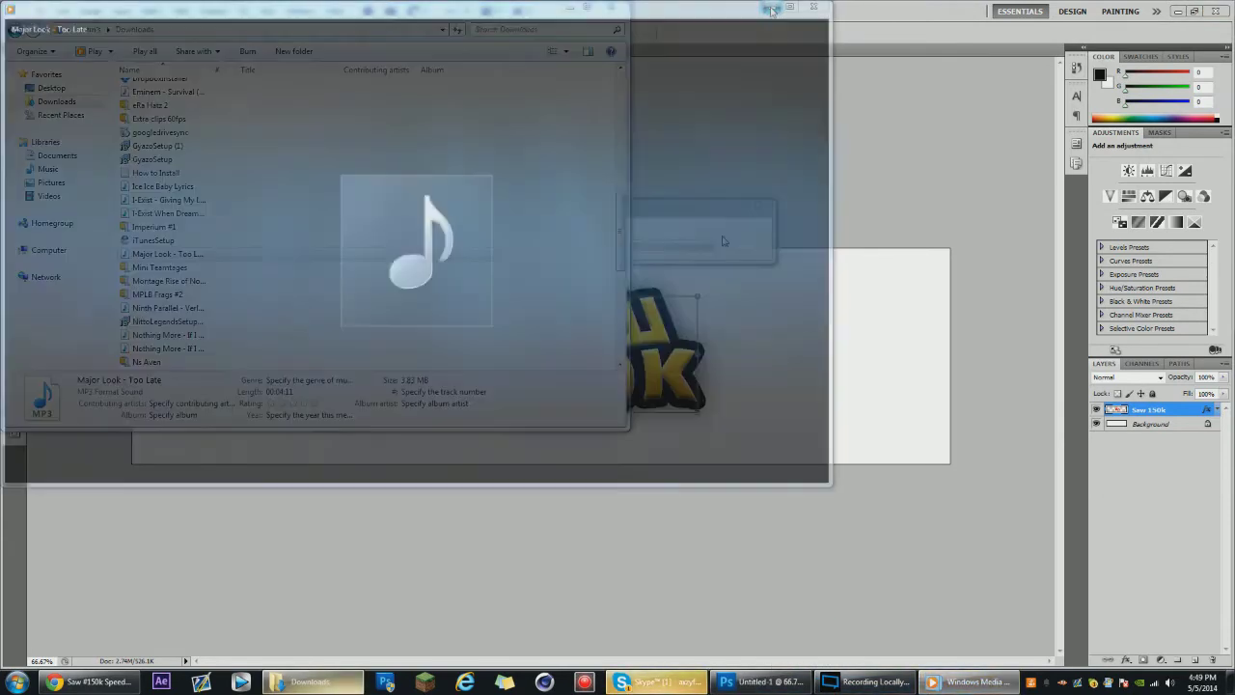
pyautogui.click(572, 8)
# In Xana One Template.psd, expand the Xyliax CC group and set its upper Hue/Saturation adjustment layer to 30% opacity.
pyautogui.click(70, 51)
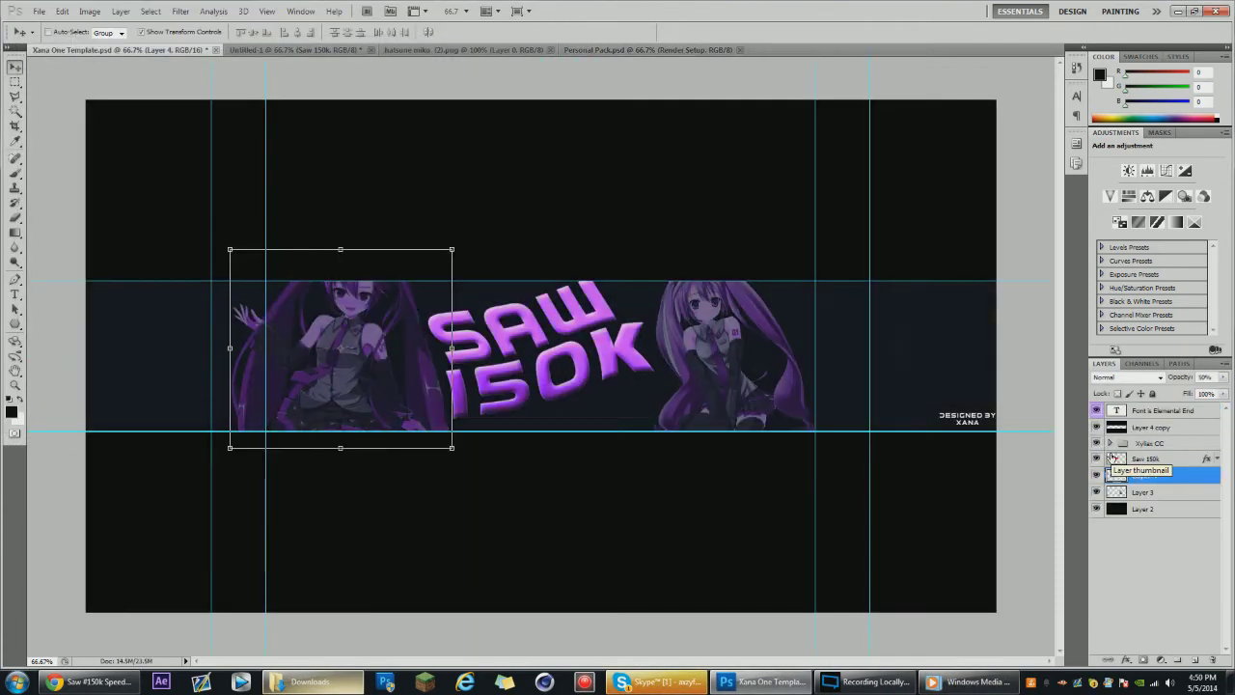
pyautogui.click(1110, 443)
pyautogui.click(1192, 492)
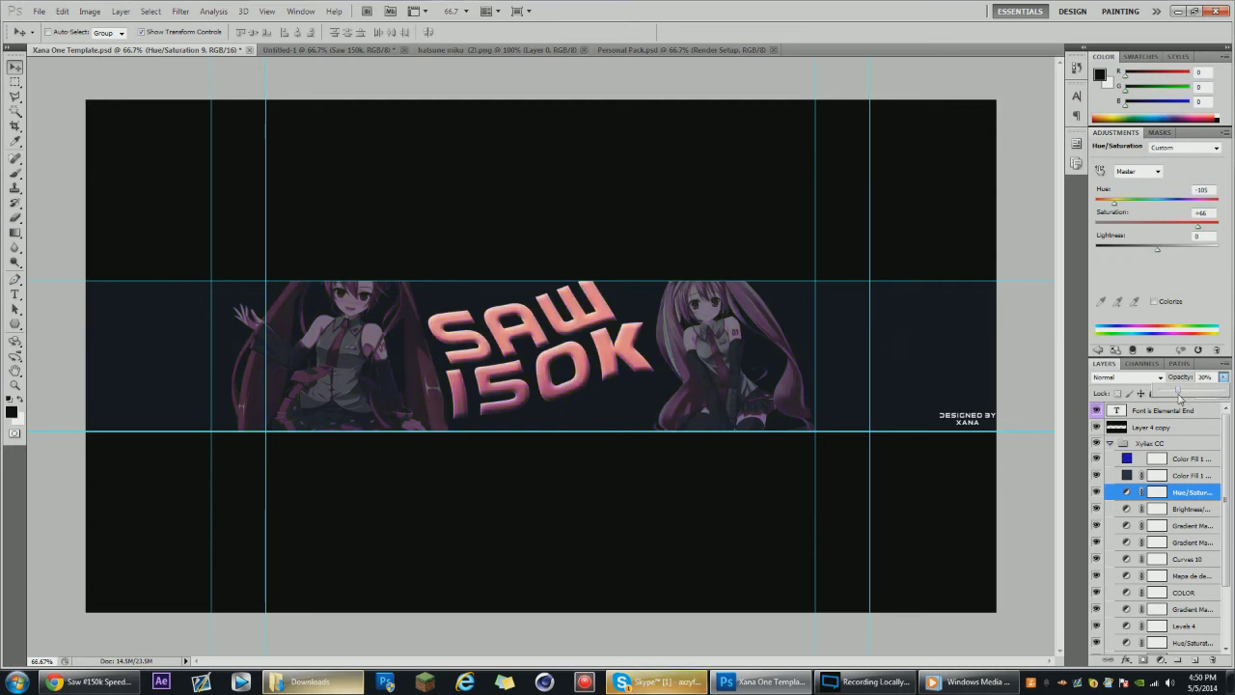
pyautogui.click(1224, 377)
# Try to widen the SAW 150K text toward the right-hand figure and apply the transformation.
pyautogui.moveTo(658, 350); pyautogui.dragTo(675, 349)
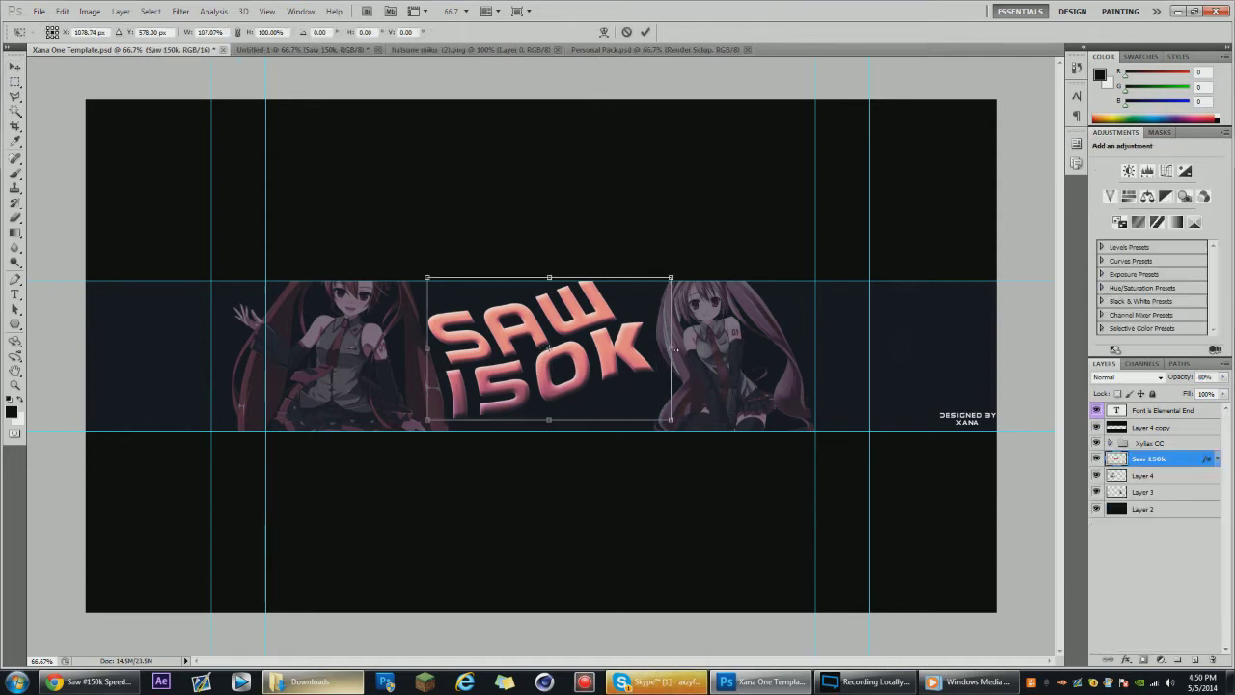
pyautogui.click(15, 73)
pyautogui.click(599, 255)
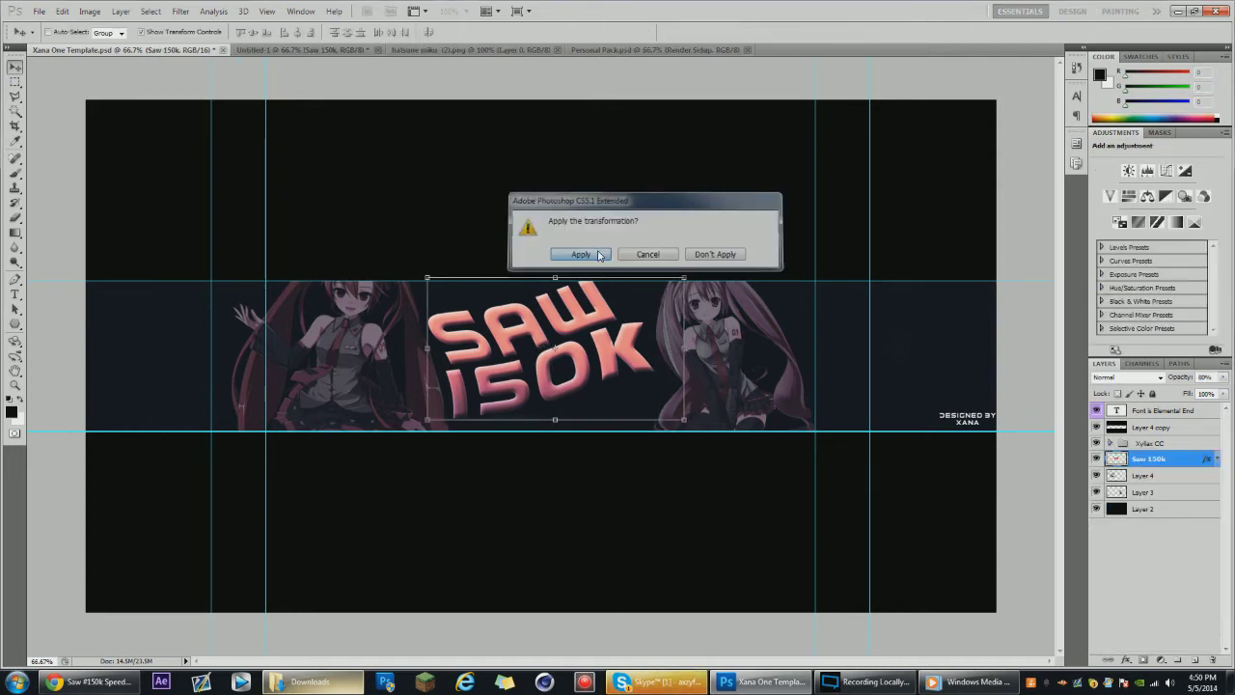
# Switch to Skype, check the group chat's new messages, and return to the banner.
pyautogui.click(658, 681)
pyautogui.click(77, 161)
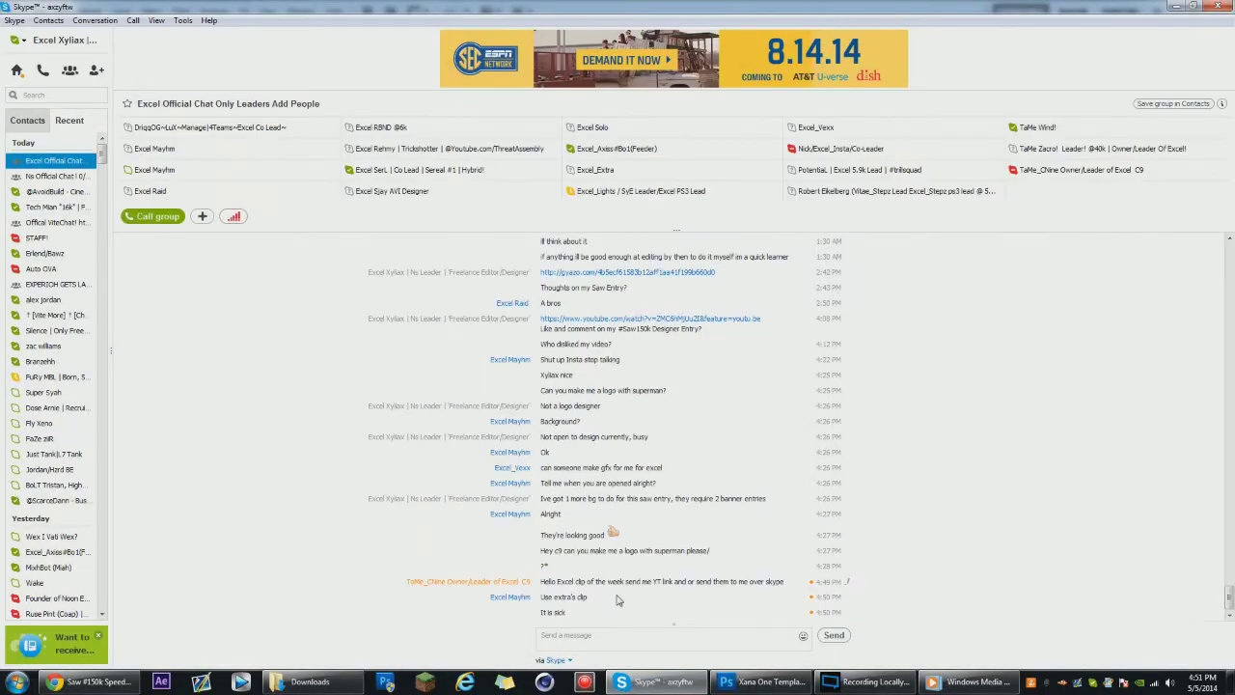
pyautogui.click(656, 681)
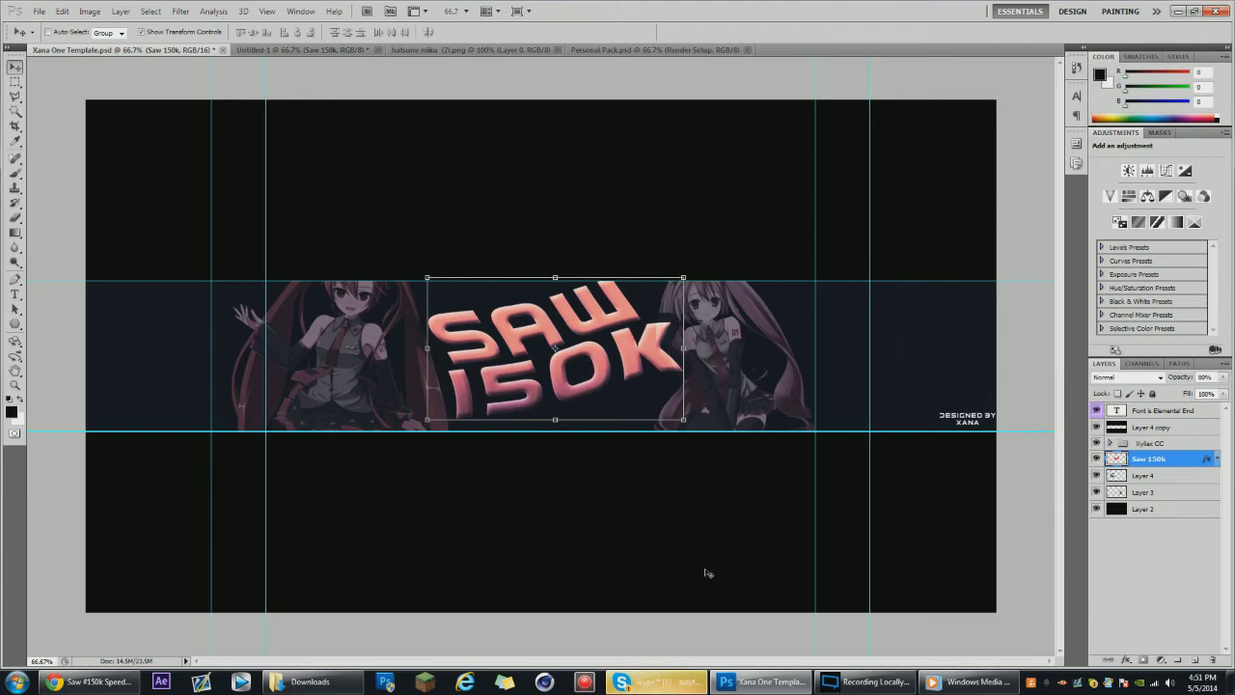
# Undo the widening of the SAW 150K text.
pyautogui.click(63, 12)
pyautogui.click(101, 49)
pyautogui.hotkey('ctrl', 'alt', 'z')
pyautogui.hotkey('ctrl', 'alt', 'z')
pyautogui.hotkey('ctrl', 'alt', 'z')
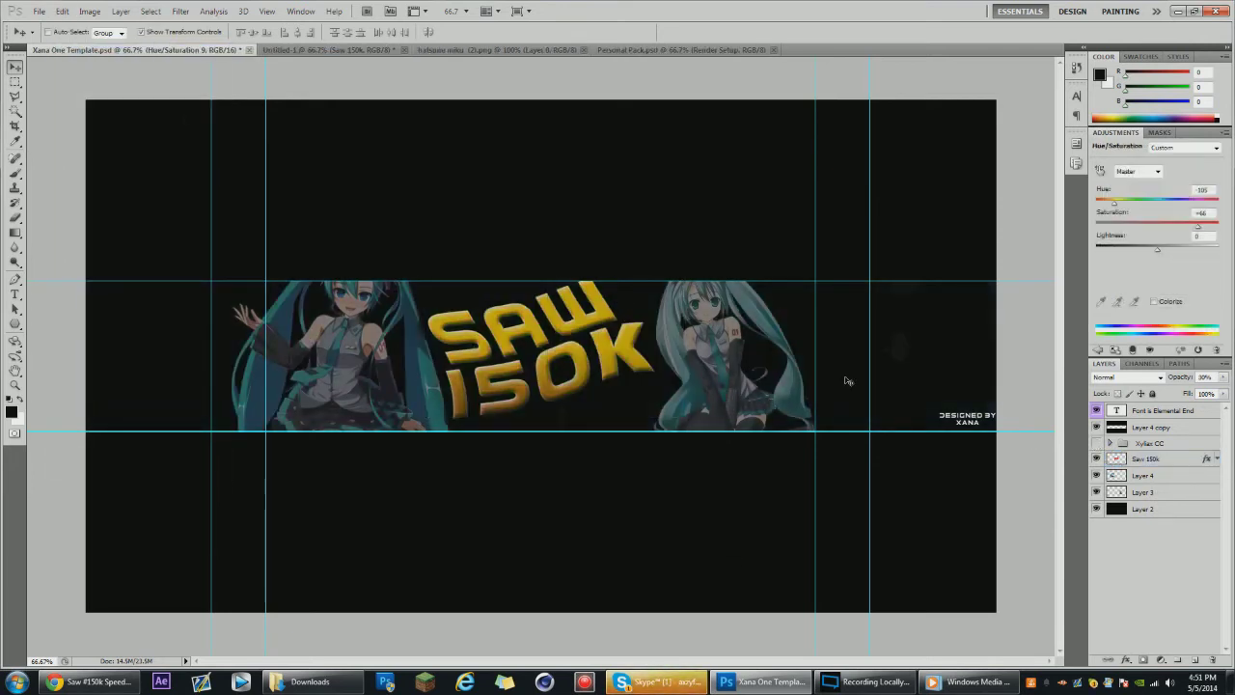
# Shift the right-hand figure slightly left toward the text, with its Layer 3 stacked above the Saw 150k layer.
pyautogui.click(1182, 479)
pyautogui.click(1172, 493)
pyautogui.moveTo(715, 327); pyautogui.dragTo(702, 328)
pyautogui.hotkey('ctrl', 'alt', 'z')
pyautogui.hotkey('ctrl', 'alt', 'z')
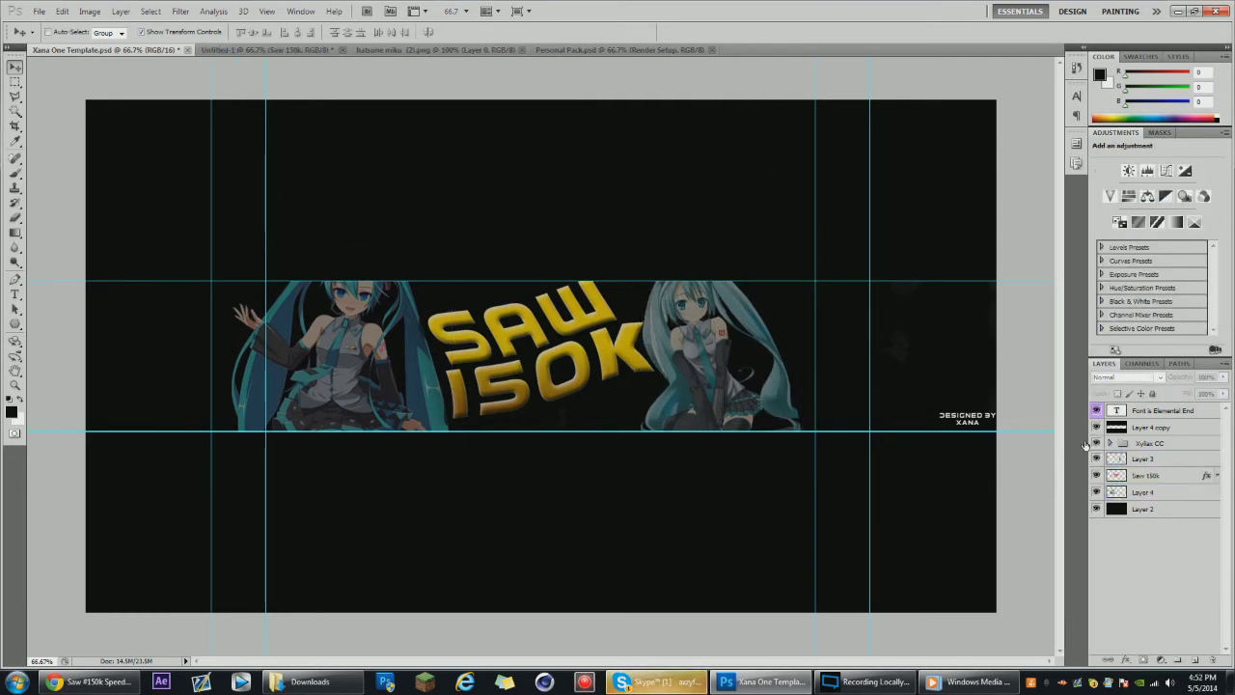
# Toggle the Xyliax CC group's visibility to preview the colour correction, leaving the group hidden.
pyautogui.click(1134, 443)
pyautogui.click(1097, 443)
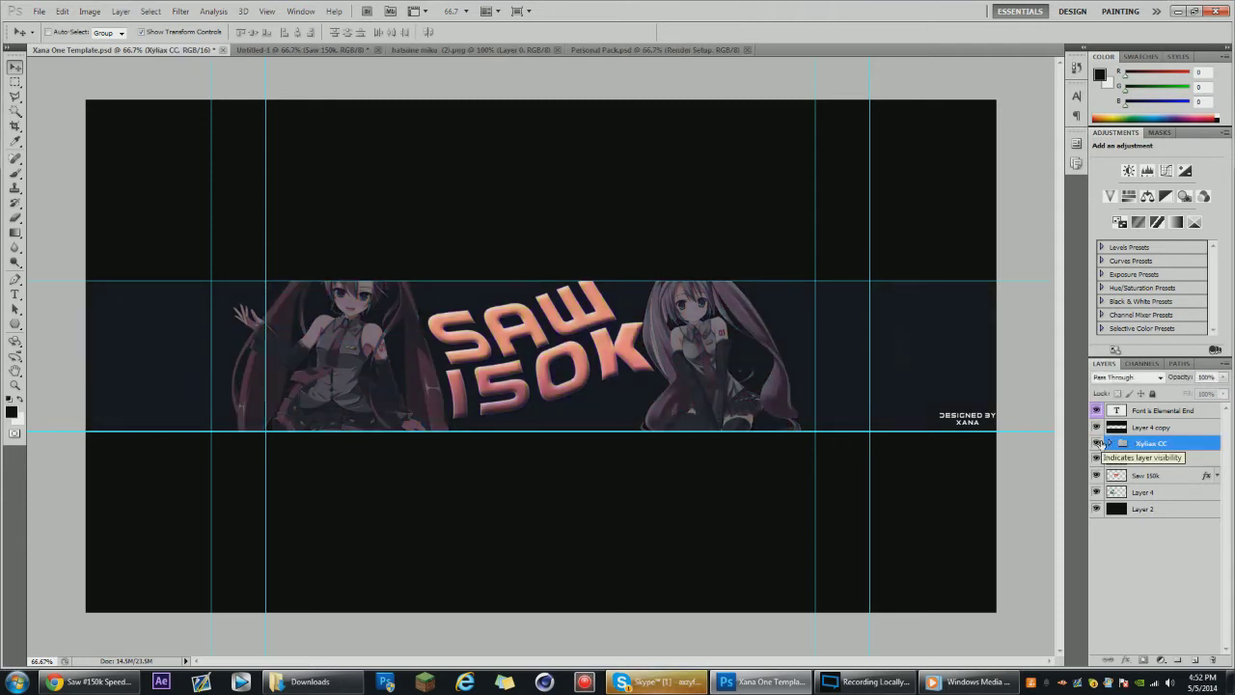
pyautogui.click(1098, 444)
# Preview the Grunge textures in Personal Pack.psd and copy texture 3 into the banner template.
pyautogui.click(631, 51)
pyautogui.click(1110, 424)
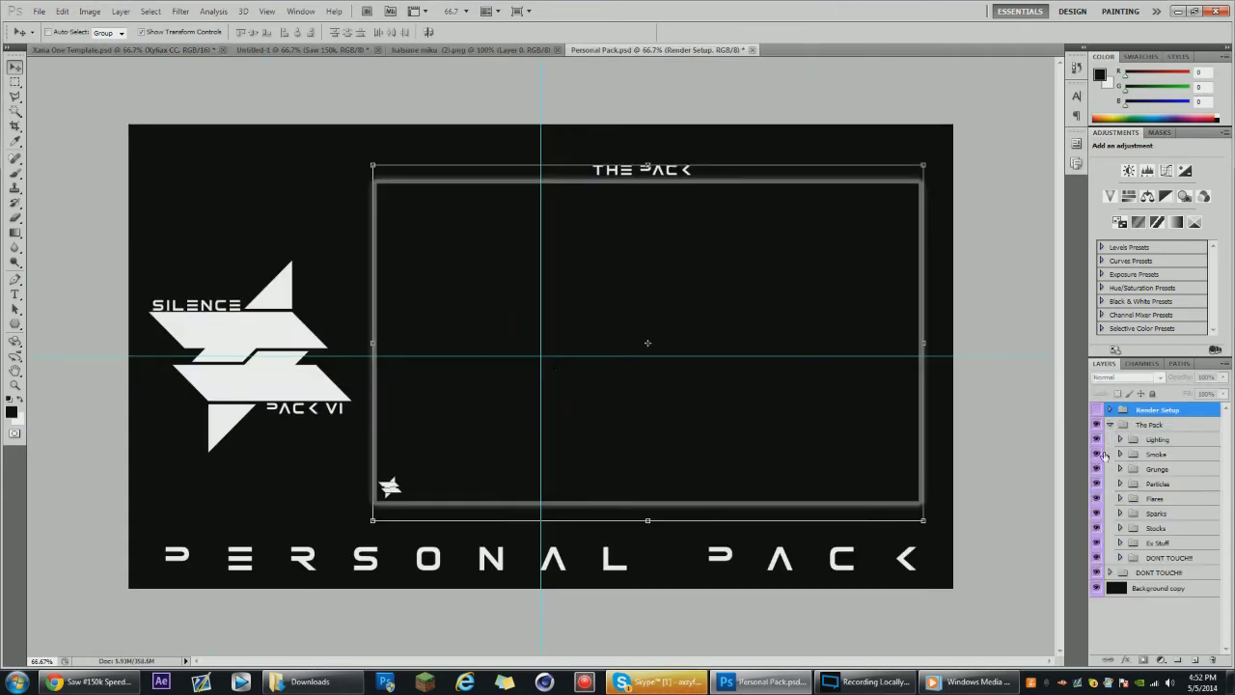
pyautogui.click(1120, 469)
pyautogui.click(1098, 503)
pyautogui.click(1098, 502)
pyautogui.click(1096, 486)
pyautogui.click(1096, 486)
pyautogui.click(1097, 519)
pyautogui.click(1153, 518)
pyautogui.moveTo(588, 307); pyautogui.dragTo(357, 331)
# Duplicate the grunge texture twice and place the copies side by side to cover the whole banner strip.
pyautogui.rightClick(1197, 447)
pyautogui.click(1144, 170)
pyautogui.click(550, 144)
pyautogui.moveTo(141, 381); pyautogui.dragTo(530, 390)
pyautogui.rightClick(1158, 443)
pyautogui.click(1139, 188)
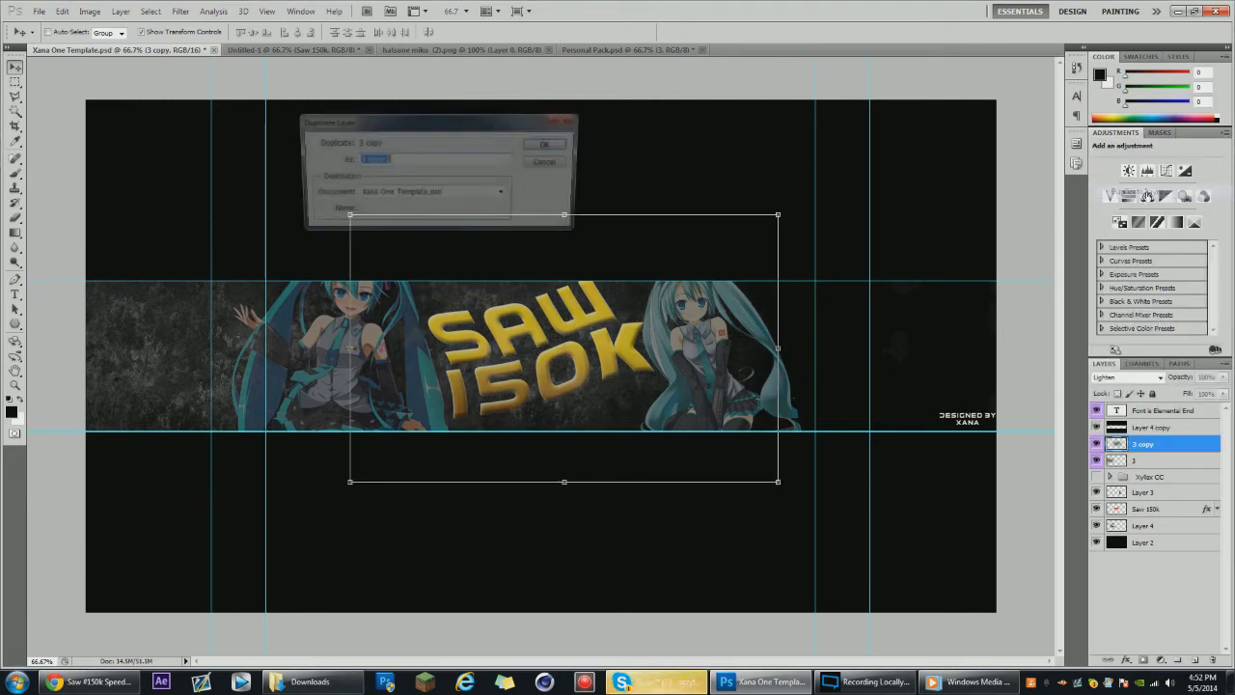
pyautogui.click(549, 145)
pyautogui.moveTo(733, 359); pyautogui.dragTo(942, 359)
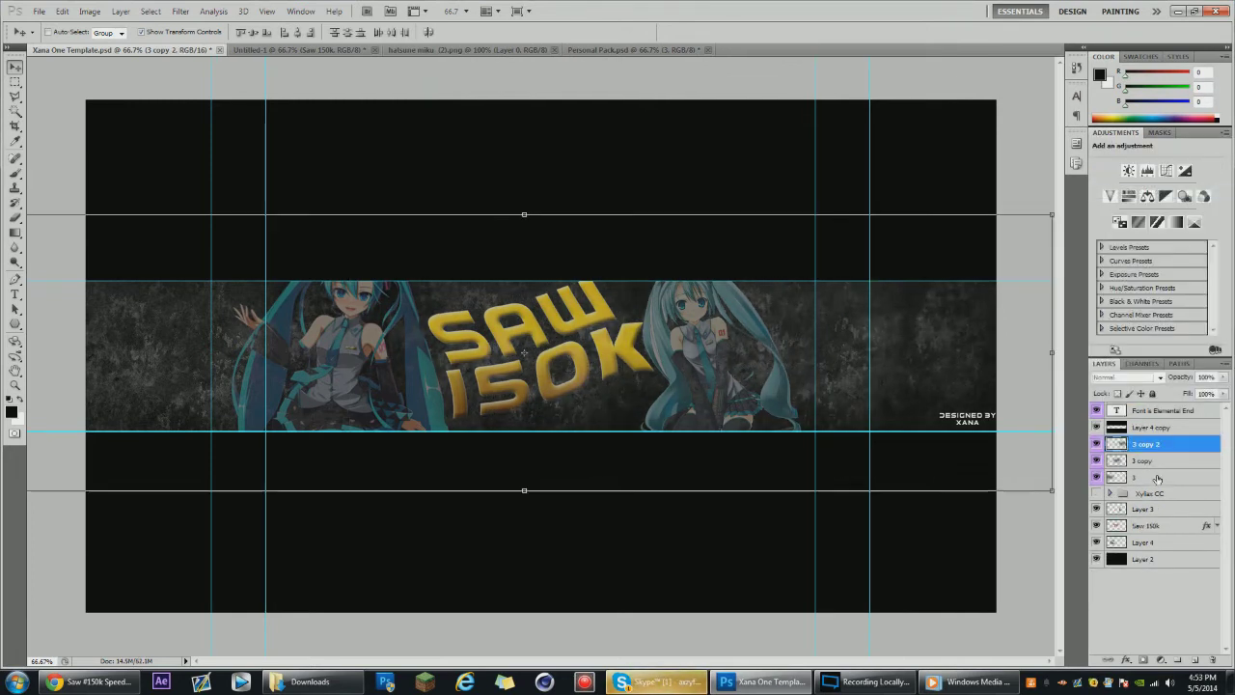
# Merge the three grunge texture layers, then set the result to Screen blending at 15% opacity.
pyautogui.keyDown('shift'); pyautogui.click(1143, 476); pyautogui.keyUp('shift')
pyautogui.rightClick(1144, 461)
pyautogui.click(1136, 437)
pyautogui.click(1127, 378)
pyautogui.click(1122, 150)
pyautogui.click(1224, 377)
pyautogui.moveTo(1224, 391); pyautogui.dragTo(1167, 399)
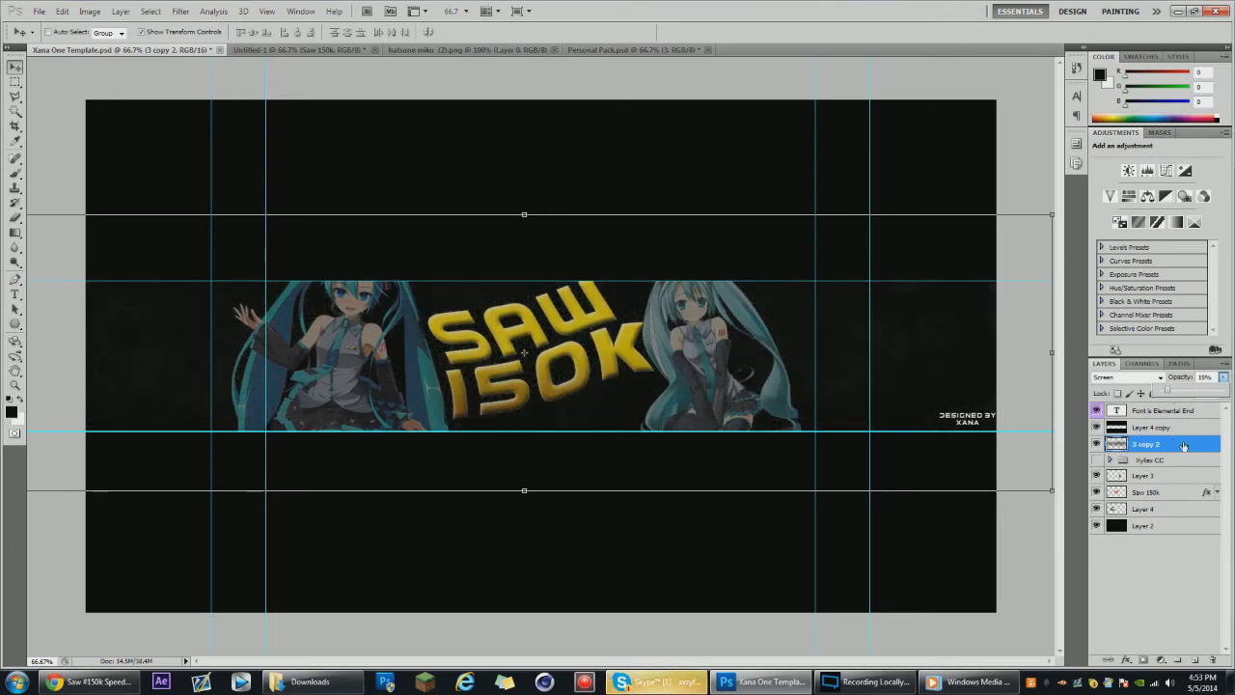
# Copy Grunge texture 6 from Personal Pack.psd into the template over the SAW 150K text.
pyautogui.click(664, 50)
pyautogui.click(1176, 568)
pyautogui.moveTo(637, 338); pyautogui.dragTo(567, 442)
pyautogui.click(612, 261)
# Duplicate grunge texture 6 and merge it with its copy.
pyautogui.rightClick(1106, 443)
pyautogui.click(1139, 188)
pyautogui.click(551, 144)
pyautogui.keyDown('ctrl'); pyautogui.click(1172, 461); pyautogui.keyUp('ctrl')
pyautogui.rightClick(1166, 462)
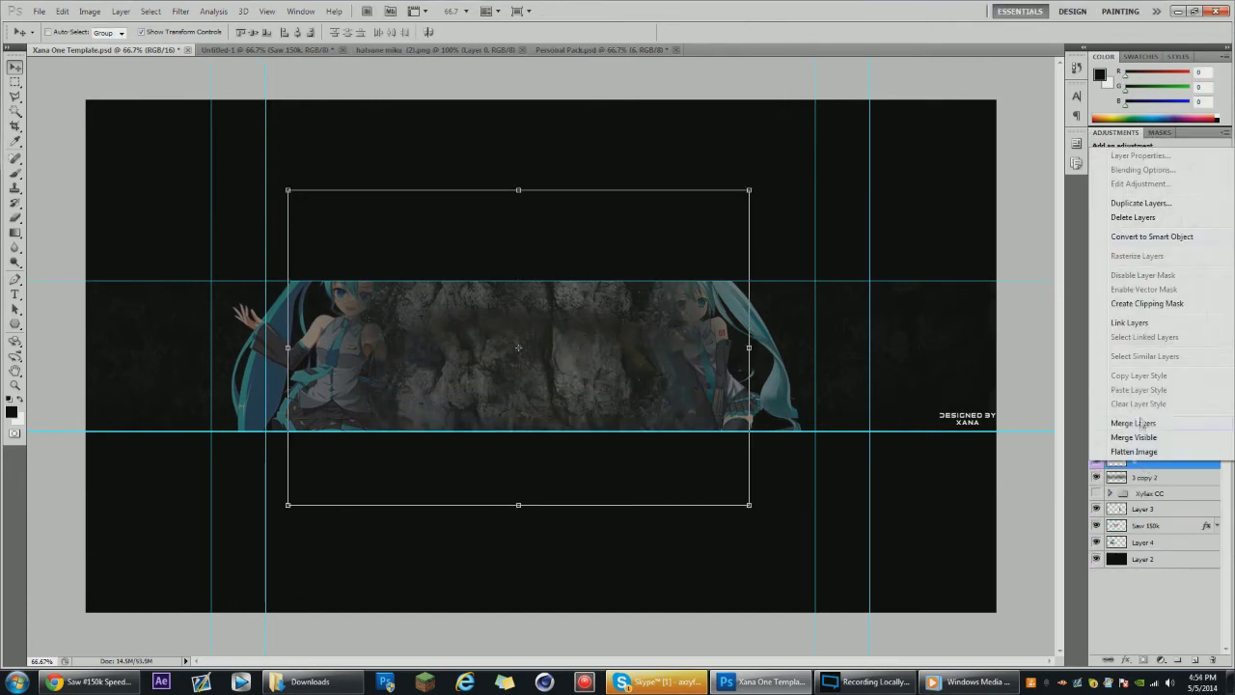
pyautogui.click(1134, 422)
# Set the merged 6 copy texture layer to Screen blending at 15% opacity.
pyautogui.click(1161, 378)
pyautogui.click(1121, 150)
pyautogui.click(1224, 377)
pyautogui.moveTo(1223, 392); pyautogui.dragTo(1168, 394)
# Move both grunge texture layers below the Xyliax CC group.
pyautogui.click(1158, 463)
pyautogui.keyDown('ctrl'); pyautogui.click(1147, 446); pyautogui.keyUp('ctrl')
pyautogui.moveTo(1147, 446); pyautogui.dragTo(1146, 484)
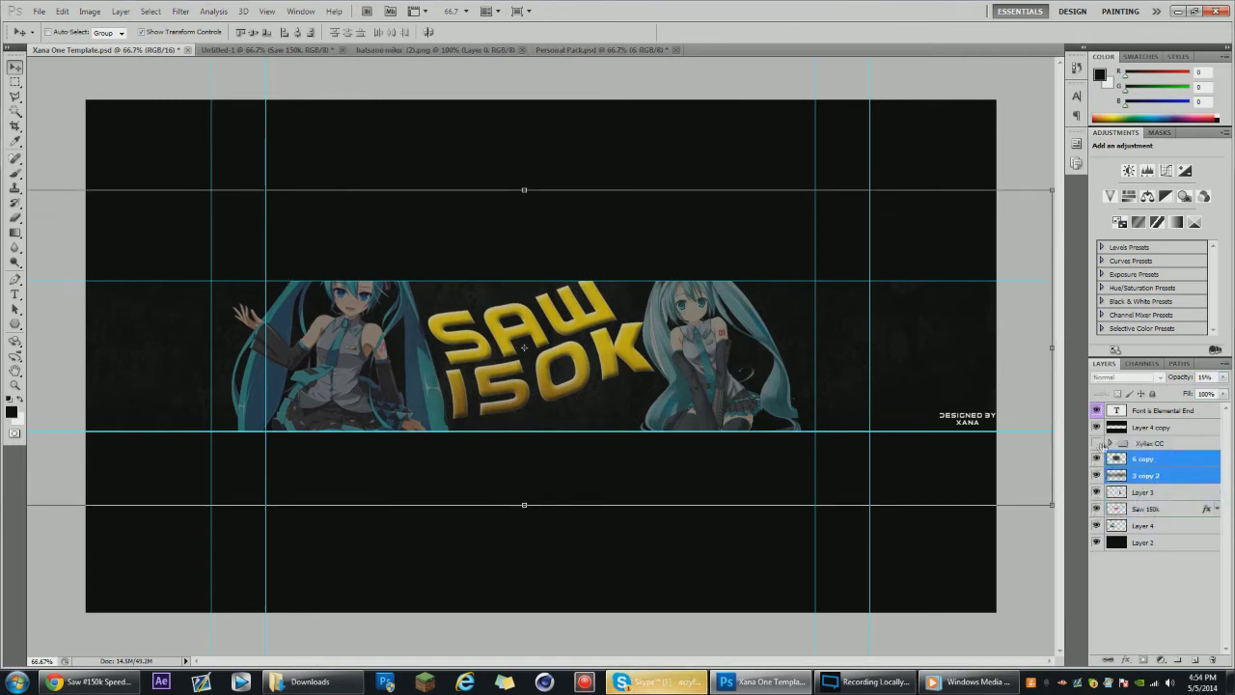
# Preview the banner with the Xyliax CC group shown, check the Skype chat, and hide the group again.
pyautogui.click(1154, 448)
pyautogui.click(665, 685)
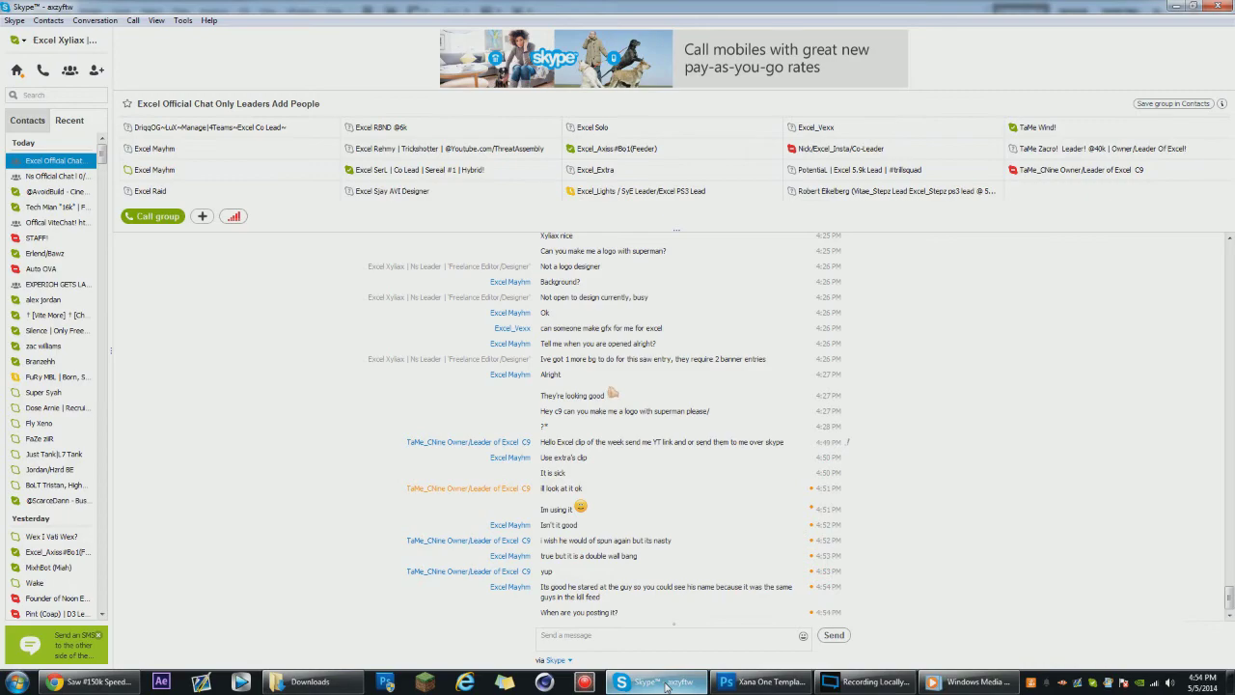
pyautogui.click(665, 685)
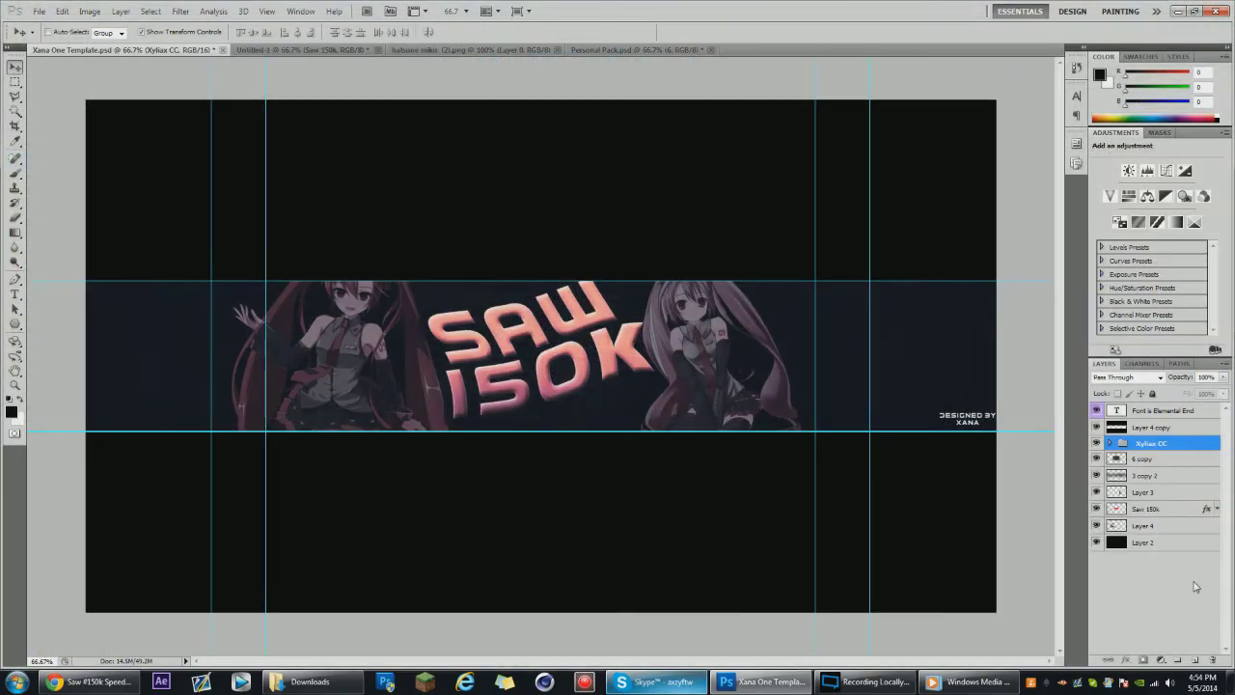
pyautogui.click(1096, 443)
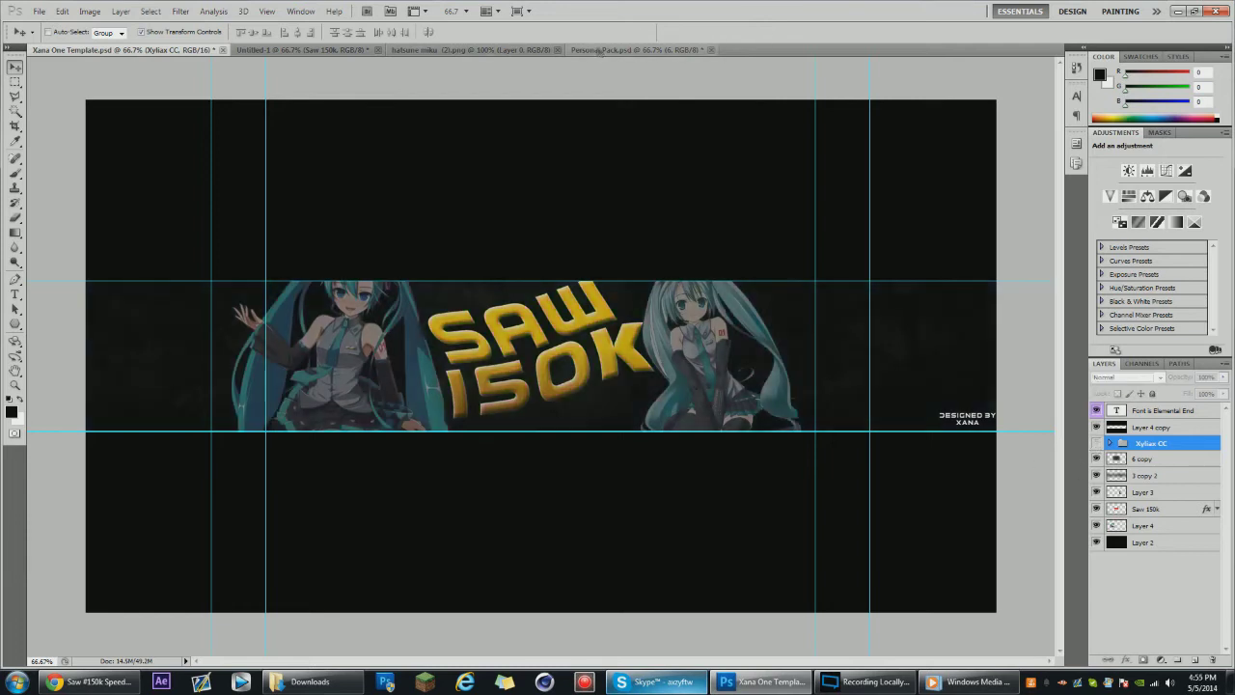
# Close hatsune miku (2).png, then collapse the Grunge group in Personal Pack.psd and preview the Lighting layers.
pyautogui.click(618, 50)
pyautogui.click(557, 50)
pyautogui.moveTo(1226, 580); pyautogui.dragTo(1225, 601)
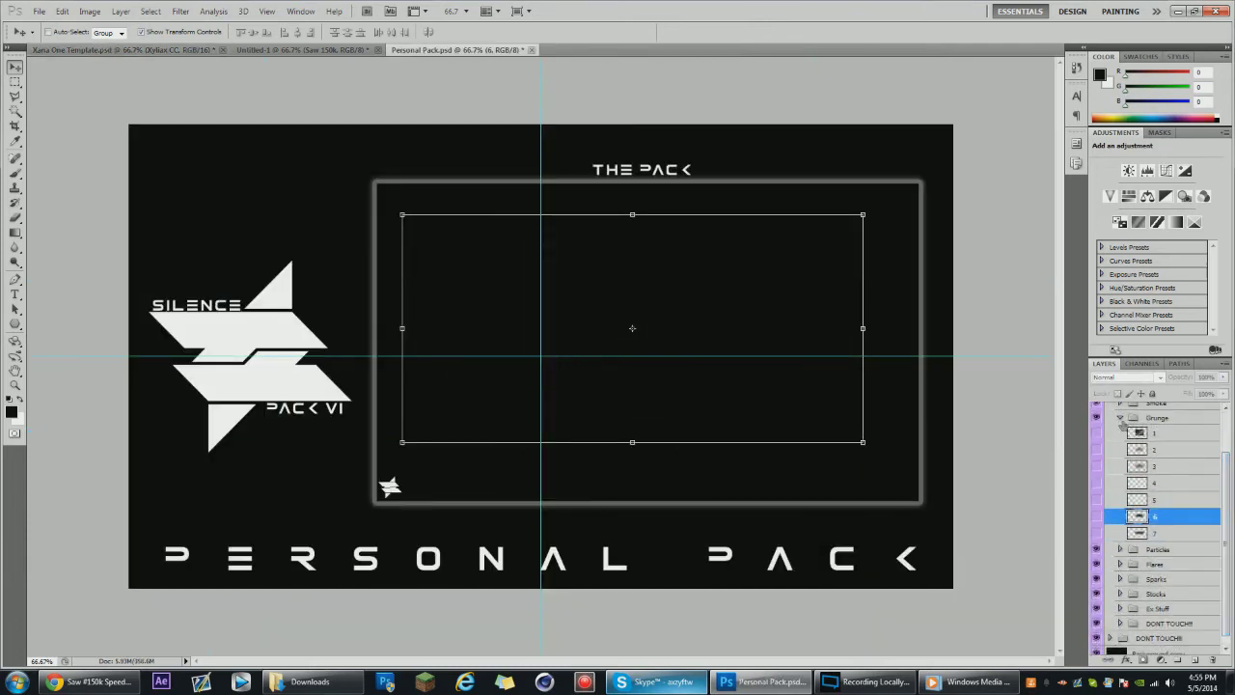
pyautogui.click(1121, 419)
pyautogui.click(1120, 440)
pyautogui.click(1096, 473)
pyautogui.click(1096, 473)
pyautogui.click(1097, 489)
pyautogui.click(1096, 488)
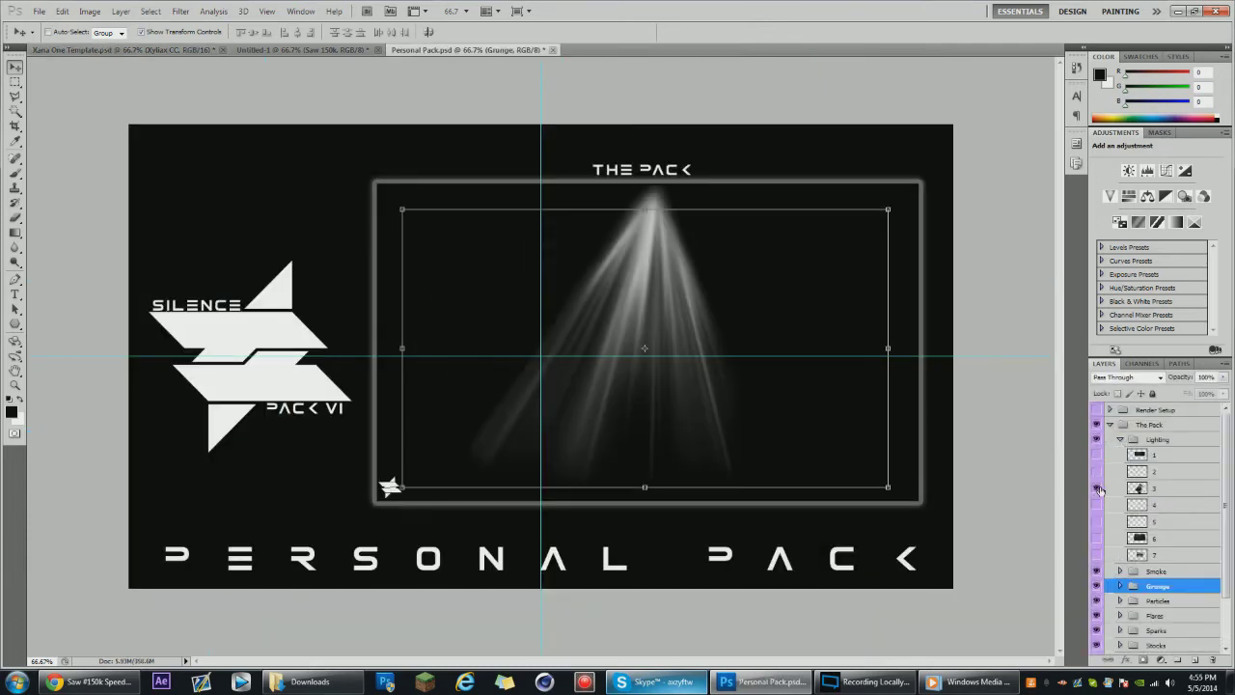
# Copy Lighting layer 4 from Personal Pack.psd into the template and center it over the SAW 150K text.
pyautogui.click(1170, 507)
pyautogui.moveTo(642, 337); pyautogui.dragTo(349, 347)
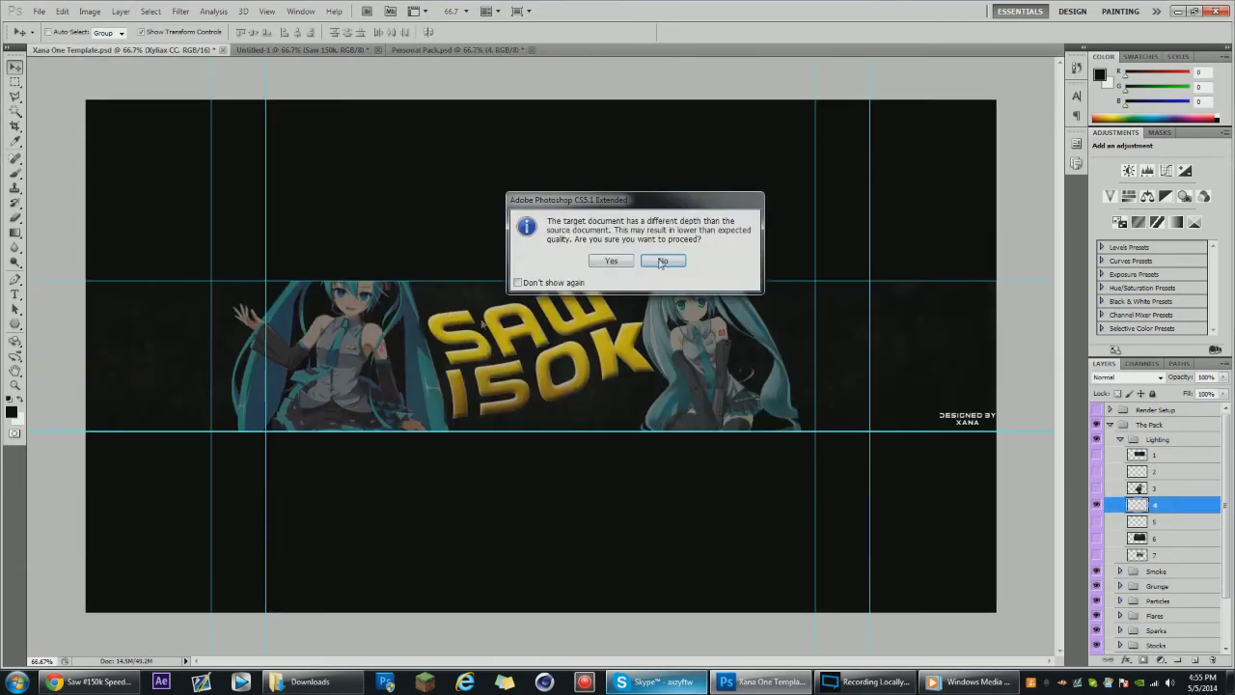
pyautogui.click(610, 261)
pyautogui.moveTo(466, 350); pyautogui.dragTo(643, 353)
# Stretch lighting layer 4 downward to about 222% height, apply the transformation, and move it below the Xyliax CC group.
pyautogui.hotkey('ctrl', 't')
pyautogui.moveTo(532, 430); pyautogui.dragTo(533, 610)
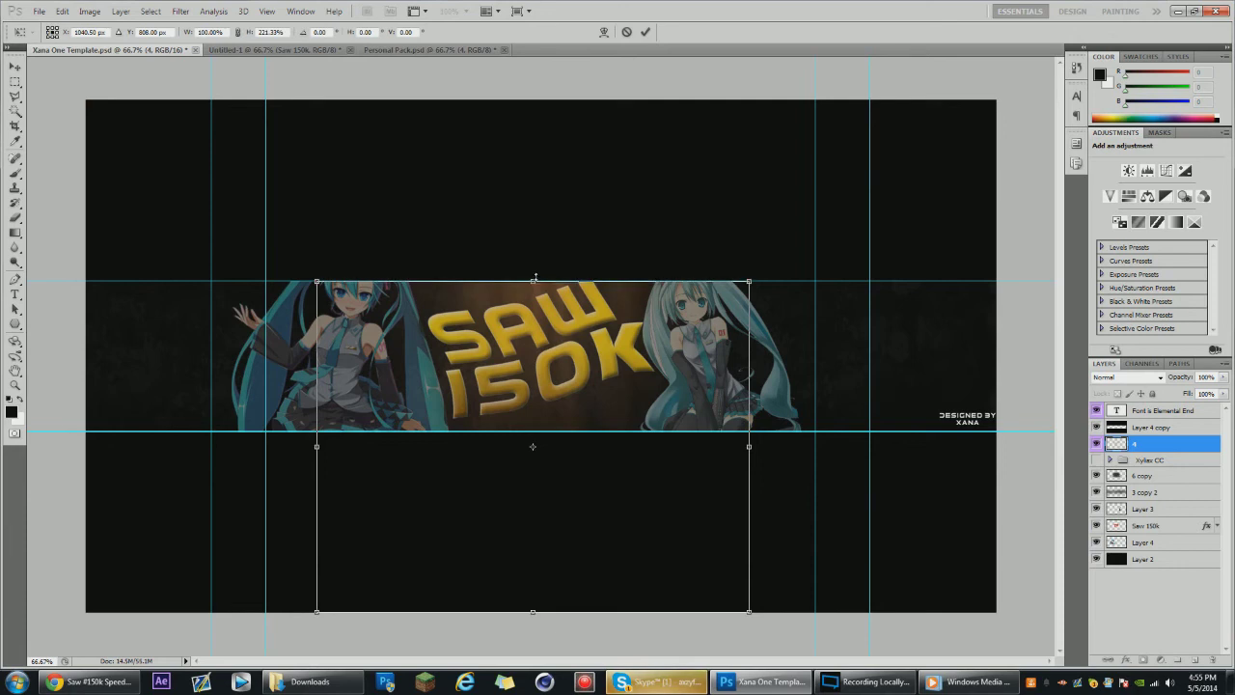
pyautogui.click(1165, 441)
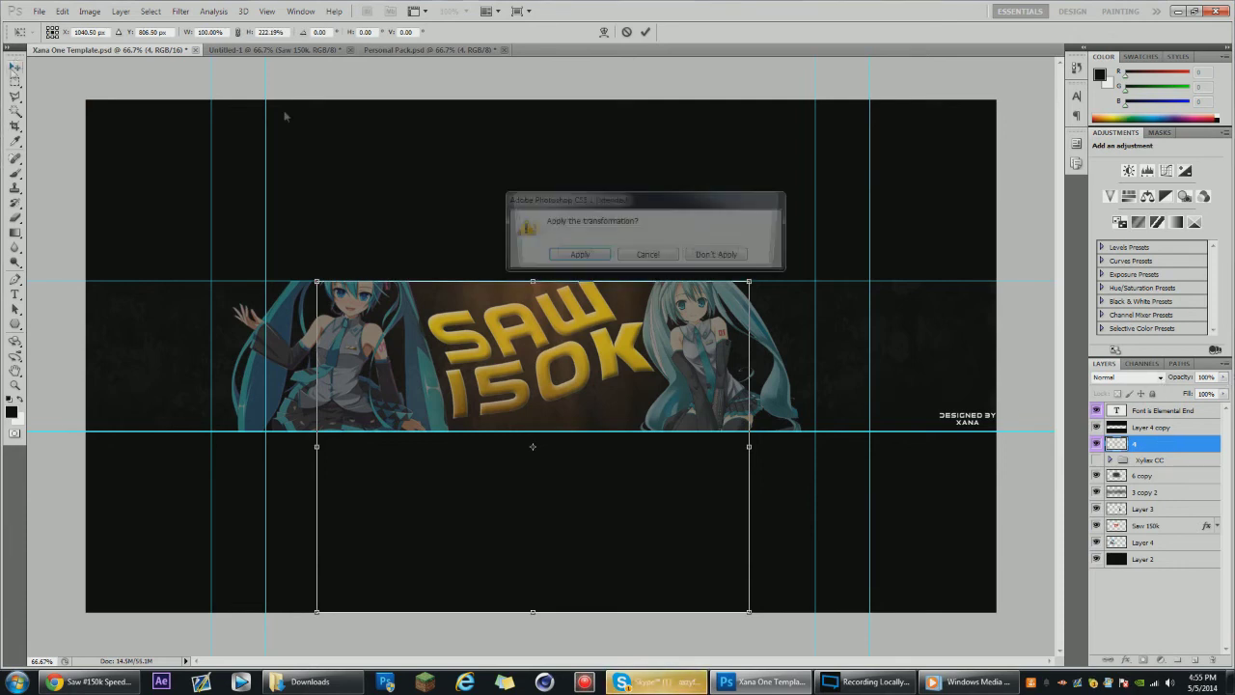
pyautogui.click(560, 241)
pyautogui.moveTo(1131, 462); pyautogui.dragTo(1099, 451)
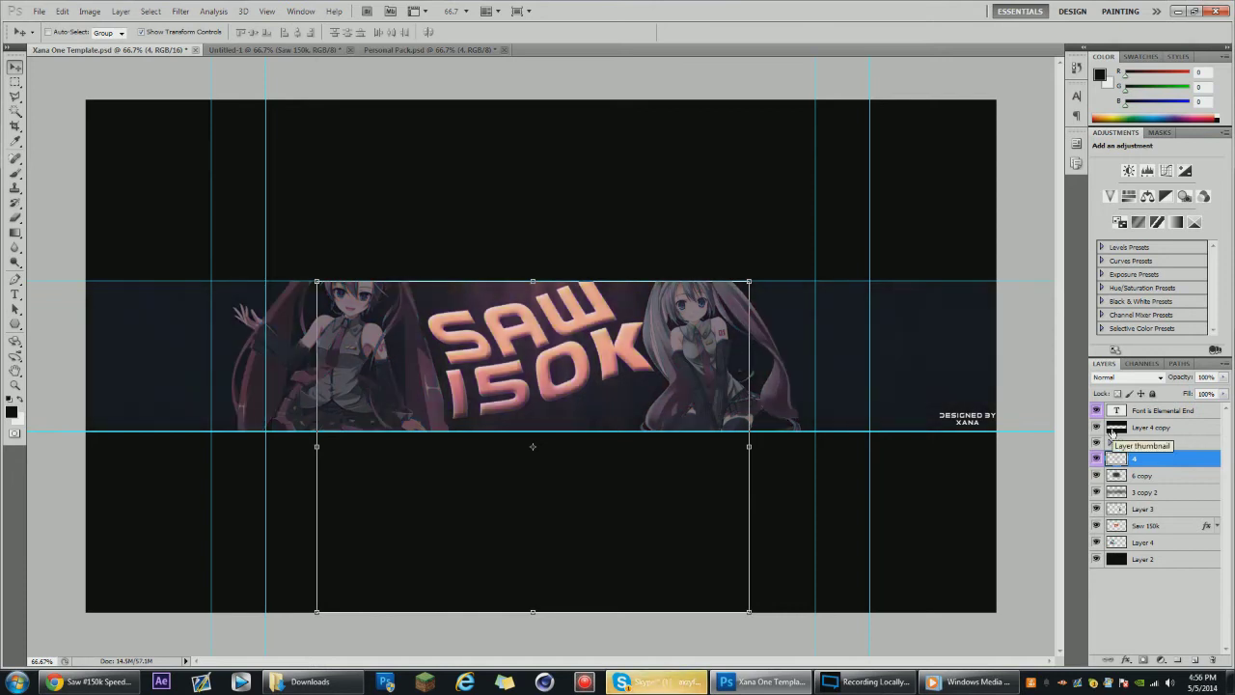
# Preview more Lighting layers in Personal Pack.psd, copy layer 7 into the template, and position it over the text.
pyautogui.click(419, 50)
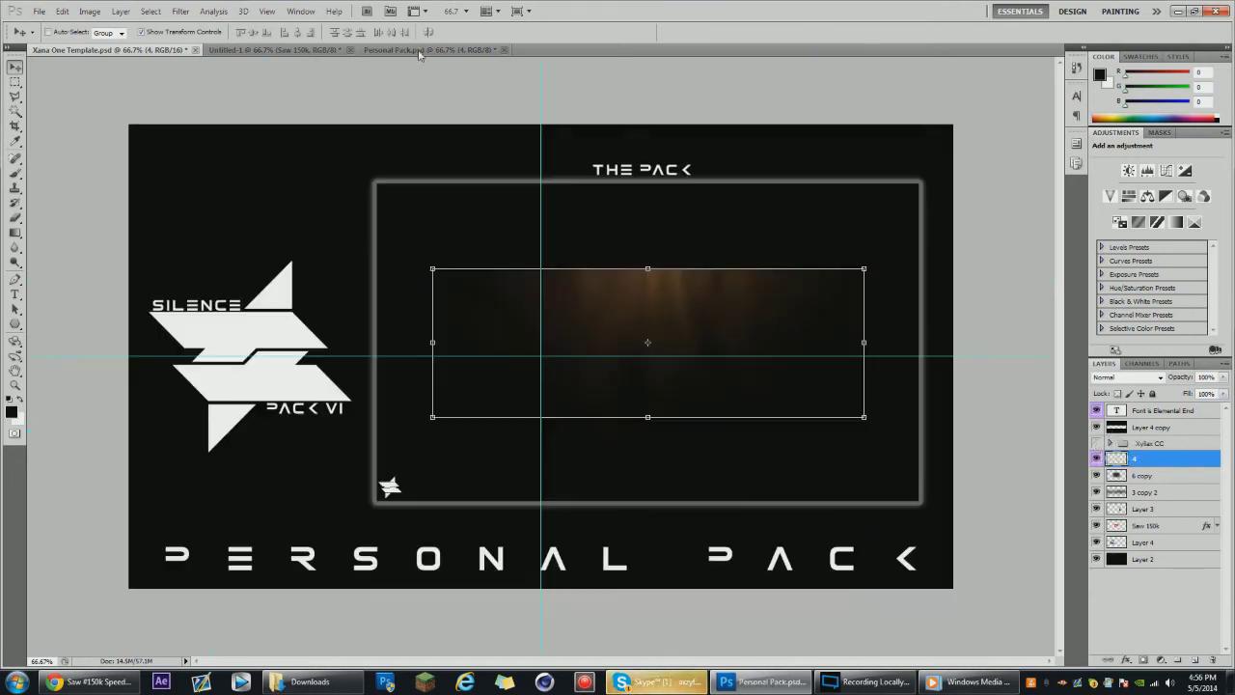
pyautogui.click(1098, 540)
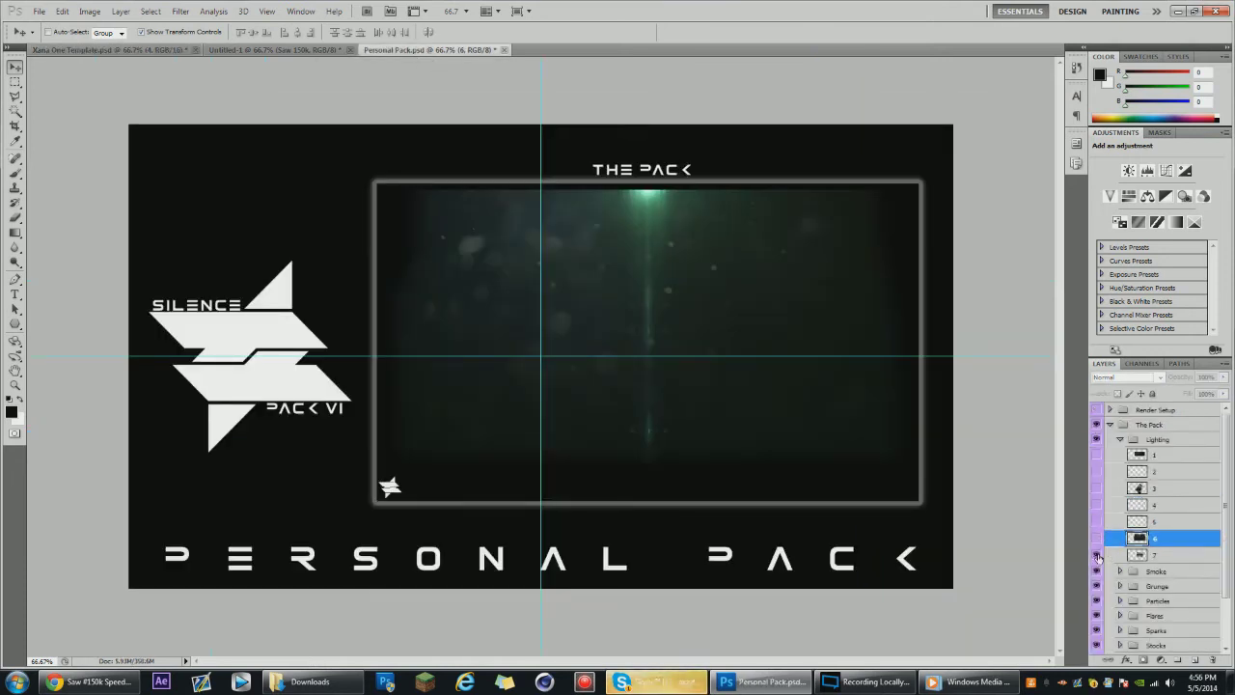
pyautogui.click(1158, 555)
pyautogui.moveTo(562, 386); pyautogui.dragTo(583, 317)
pyautogui.click(606, 263)
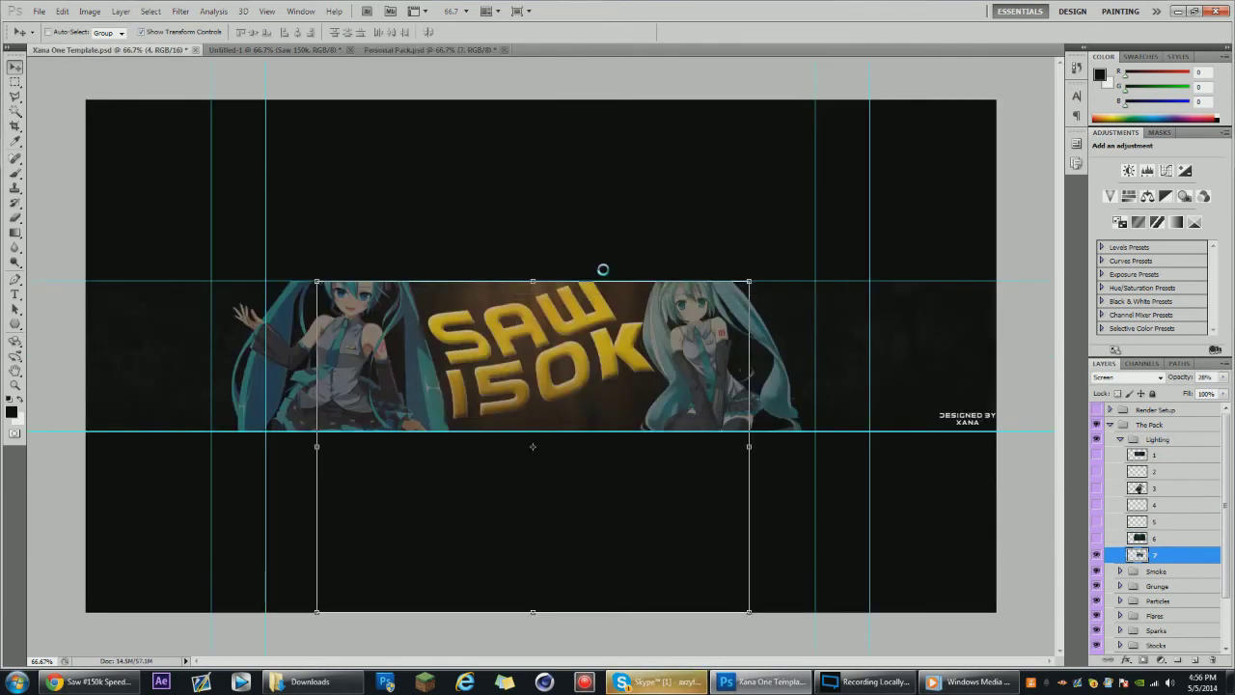
pyautogui.click(606, 264)
pyautogui.moveTo(587, 368); pyautogui.dragTo(587, 431)
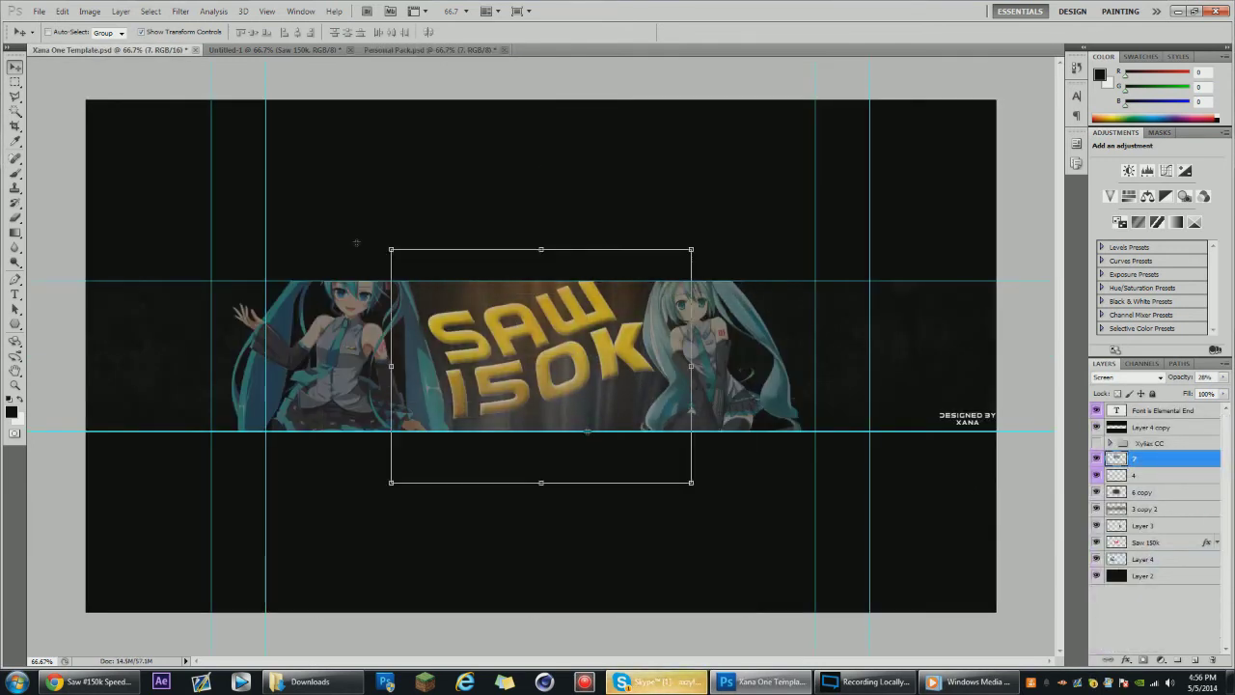
# Blur the light rays on layer 7 into a soft glow.
pyautogui.click(180, 10)
pyautogui.moveTo(198, 152)
pyautogui.click(352, 204)
pyautogui.click(564, 313)
pyautogui.click(566, 315)
pyautogui.moveTo(586, 352); pyautogui.dragTo(592, 352)
pyautogui.click(678, 183)
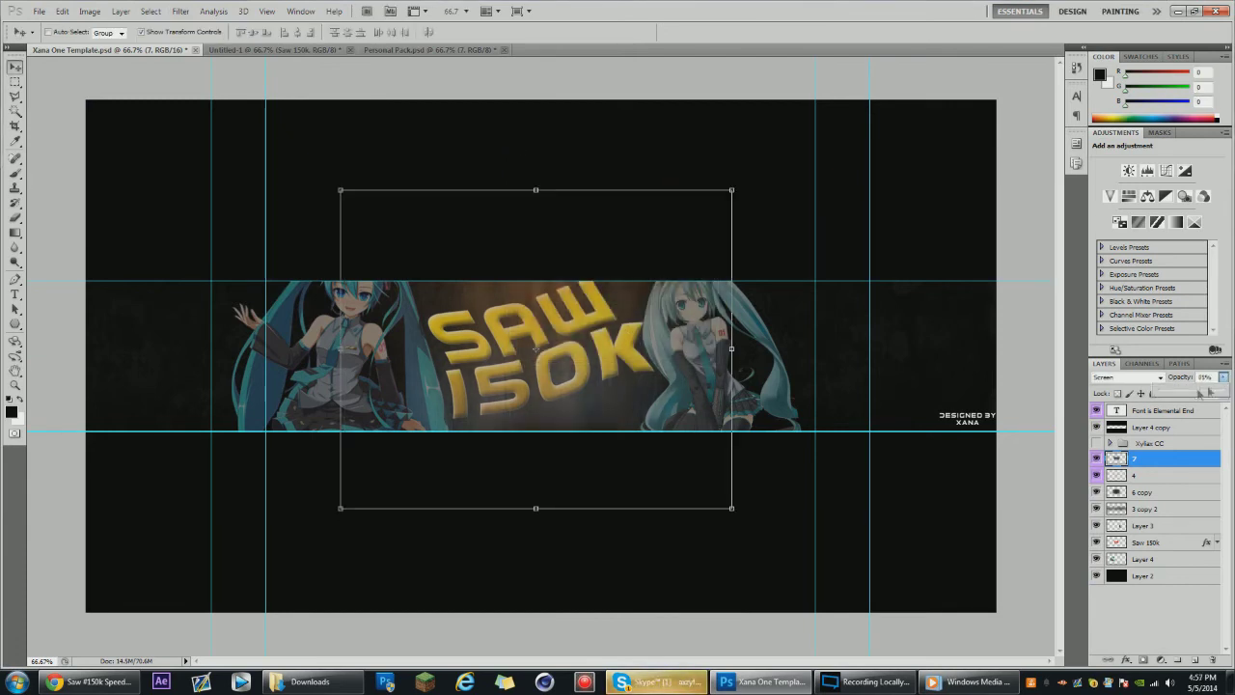
# Set layer 7 to 100% opacity, shift it slightly down behind the text area, and show the Xyliax CC group.
pyautogui.press('0')
pyautogui.moveTo(664, 399); pyautogui.dragTo(661, 425)
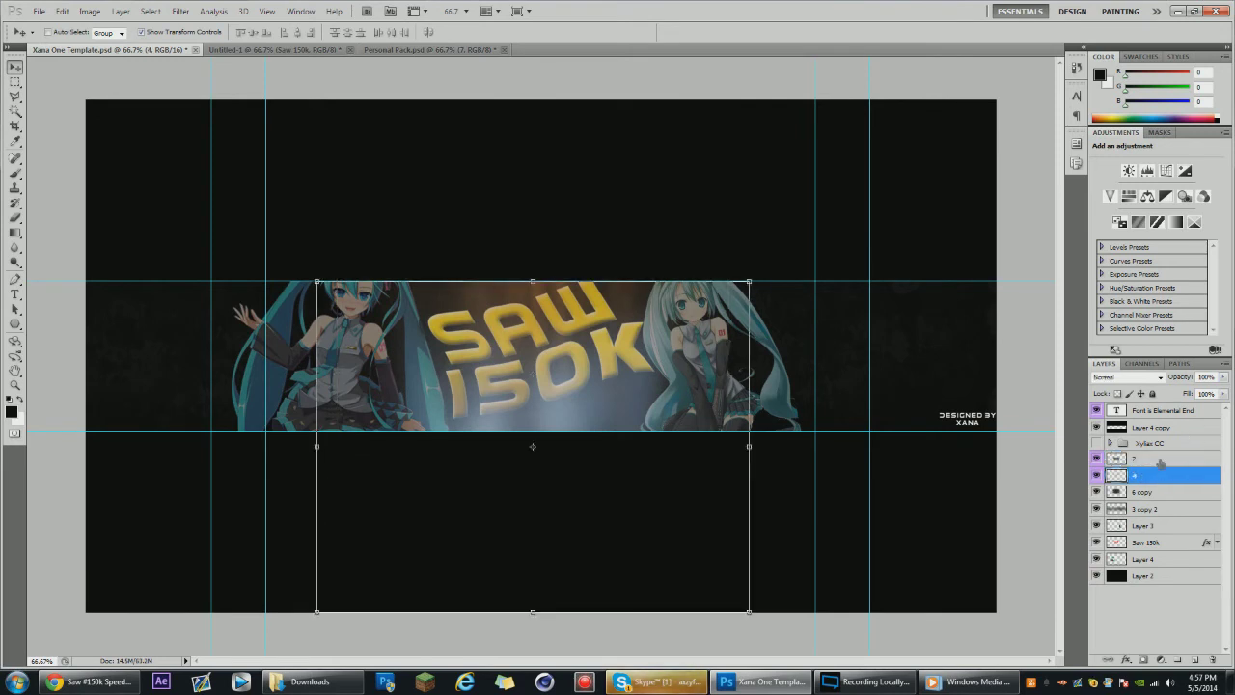
pyautogui.click(1096, 442)
pyautogui.click(1150, 444)
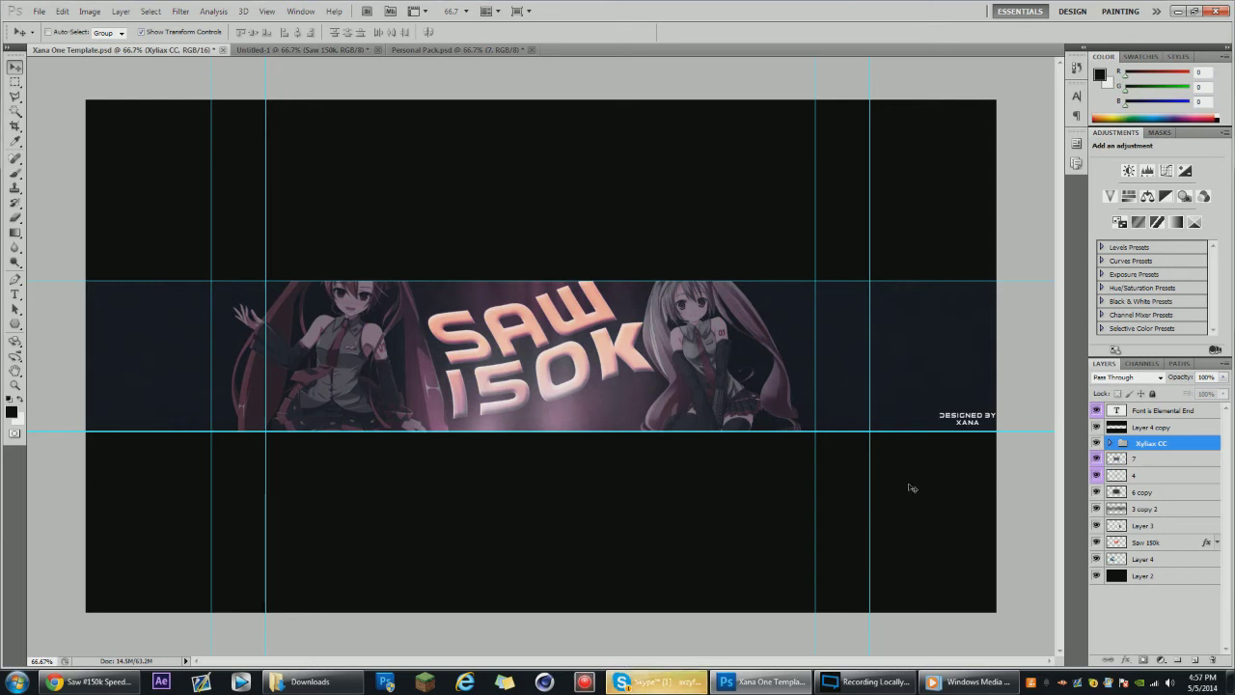
# Move lighting layer 7 down the layer stack to directly above the Saw 150k layer.
pyautogui.click(1158, 476)
pyautogui.moveTo(1156, 459); pyautogui.dragTo(1151, 557)
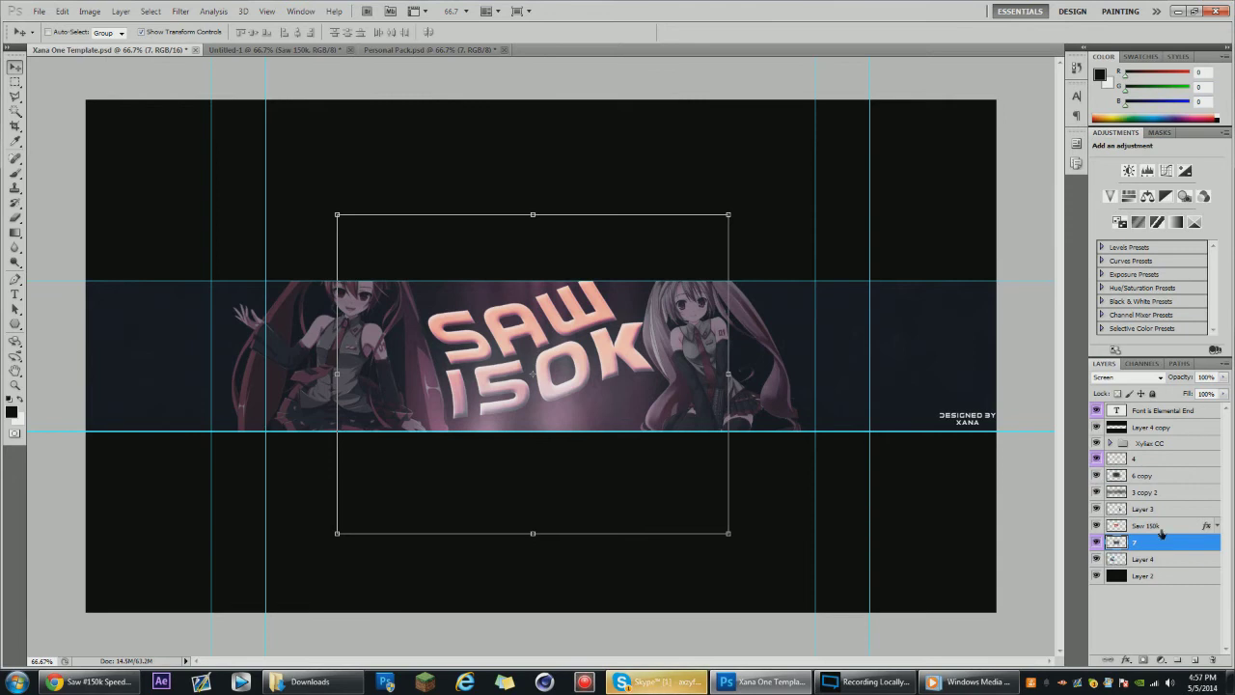
pyautogui.click(1158, 526)
pyautogui.moveTo(1143, 524); pyautogui.dragTo(1139, 525)
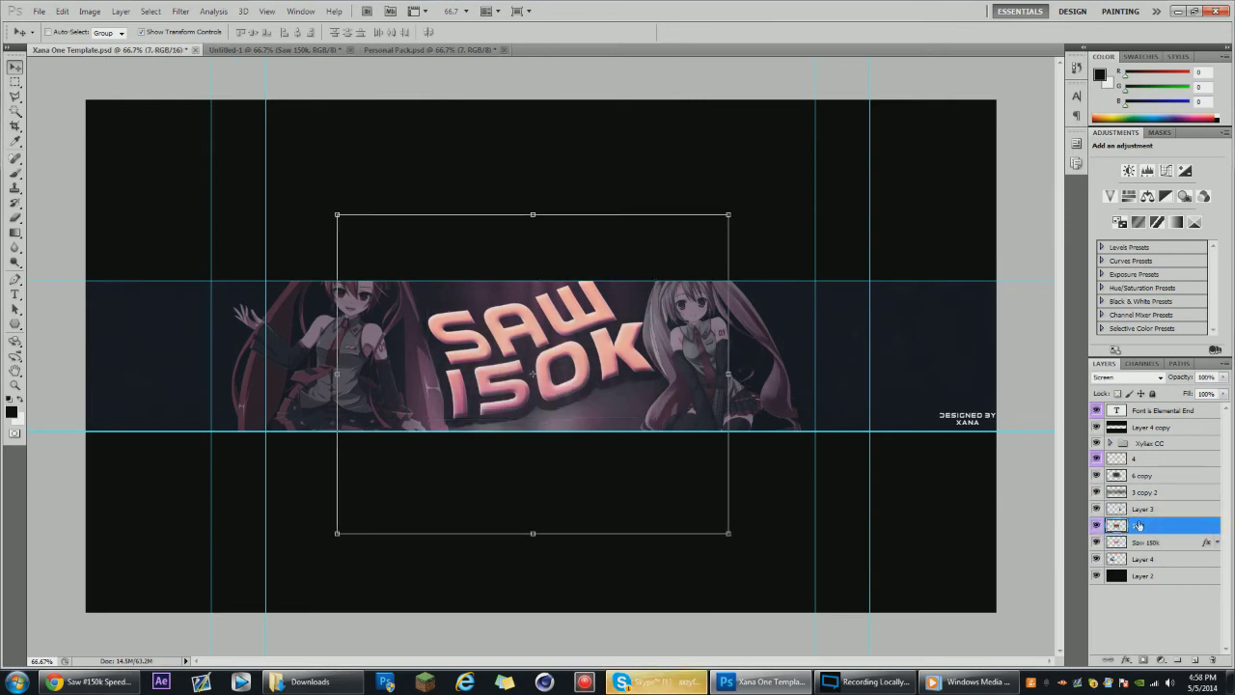
# Select layer 4, hide the Xyliax CC group, and hide the Lighting group in Personal Pack.psd.
pyautogui.click(1139, 460)
pyautogui.click(1096, 443)
pyautogui.click(412, 51)
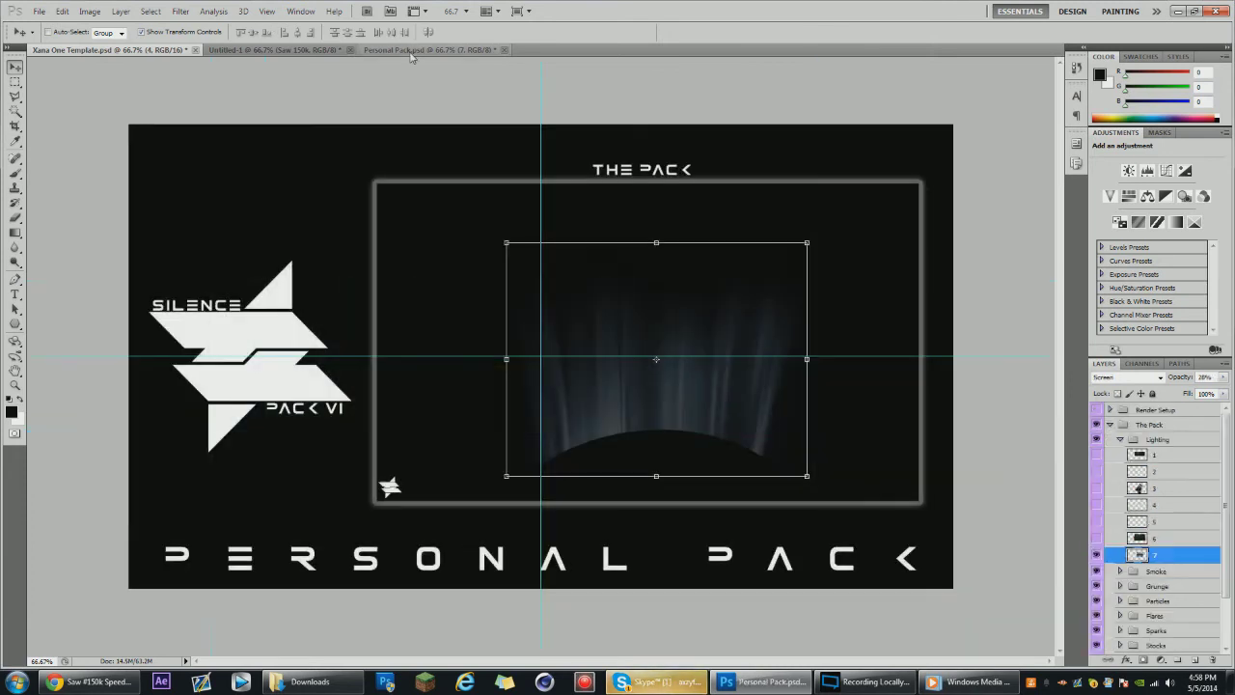
pyautogui.click(1120, 439)
pyautogui.click(1096, 439)
pyautogui.click(1121, 528)
pyautogui.click(1120, 528)
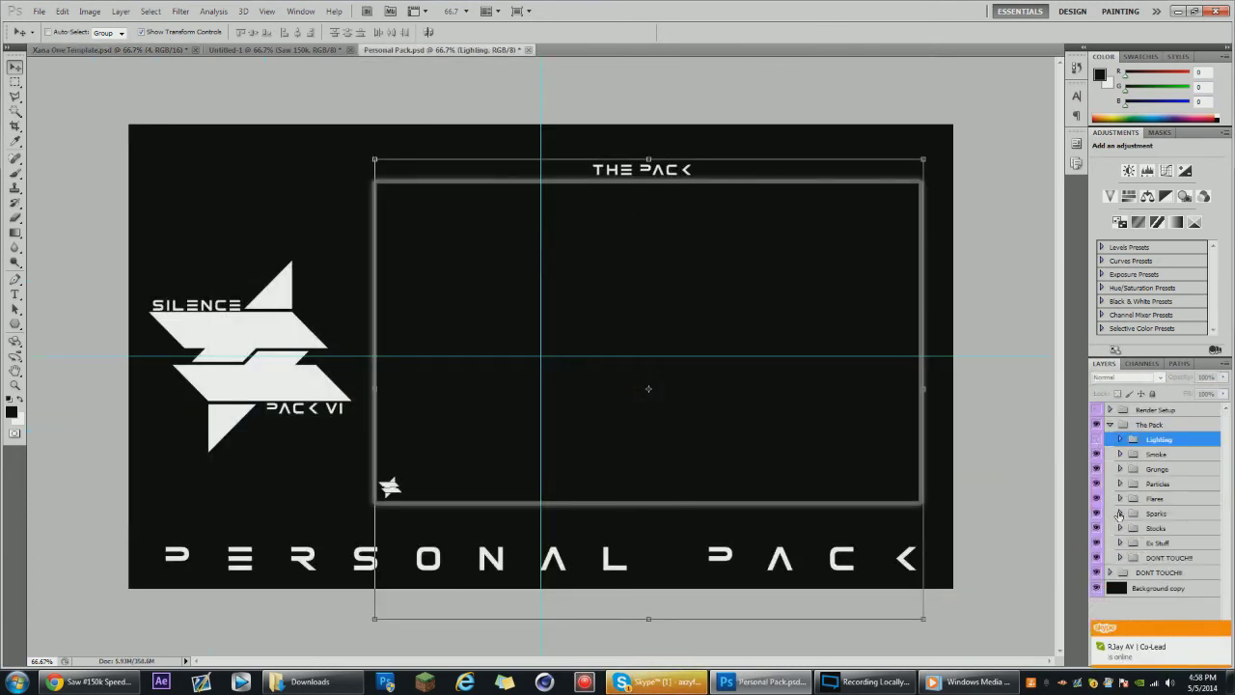
# Preview the Flares layers in Personal Pack.psd and copy red flare layer 5 into the template, over the SAW 150K text.
pyautogui.click(1118, 513)
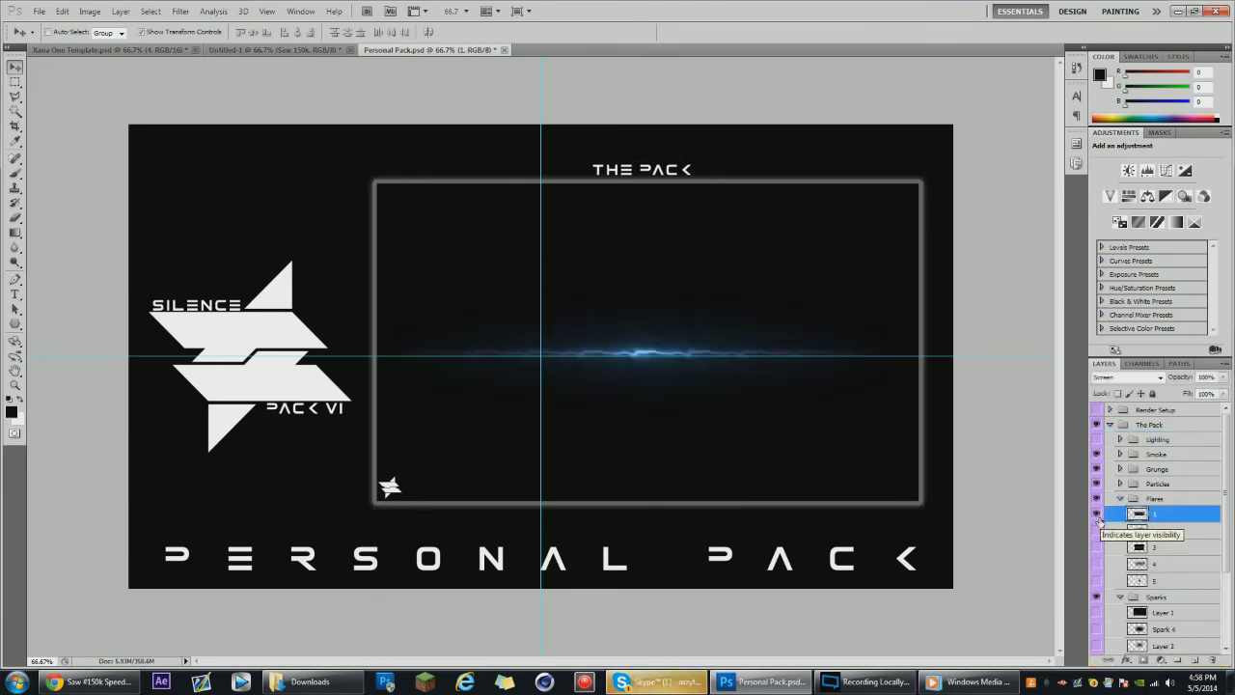
pyautogui.click(1096, 514)
pyautogui.click(1096, 530)
pyautogui.click(1096, 531)
pyautogui.click(1097, 547)
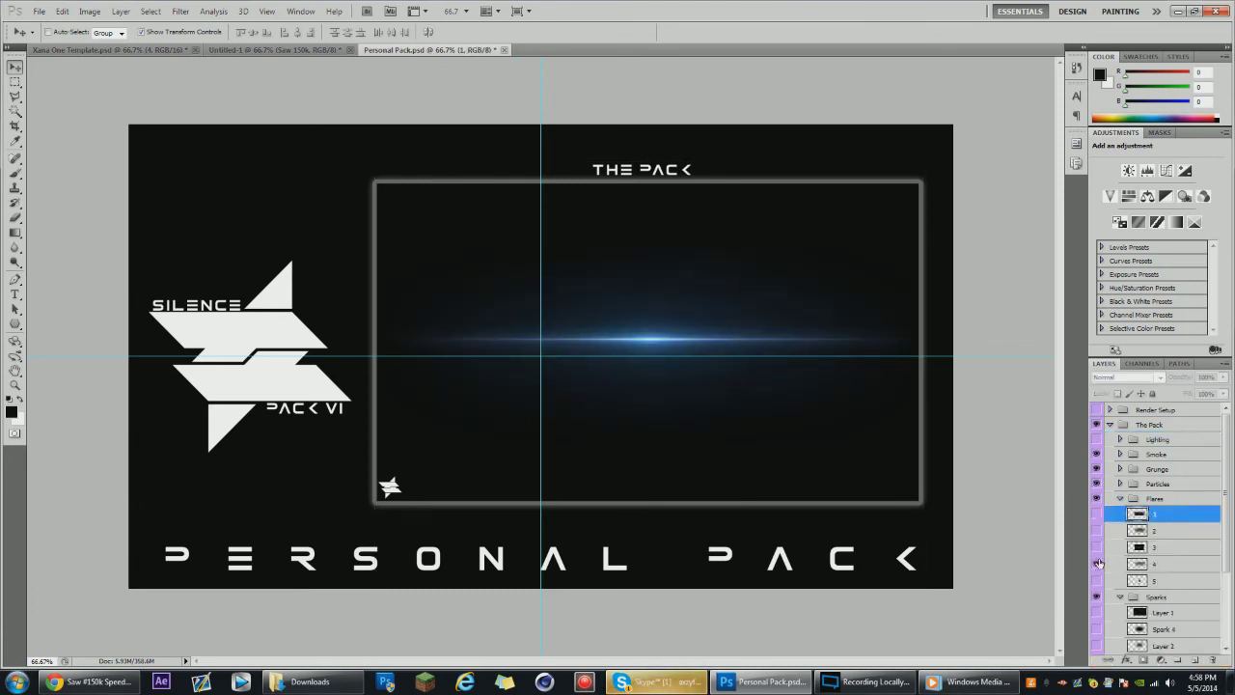
pyautogui.click(1098, 563)
pyautogui.click(1155, 581)
pyautogui.moveTo(669, 336); pyautogui.dragTo(723, 328)
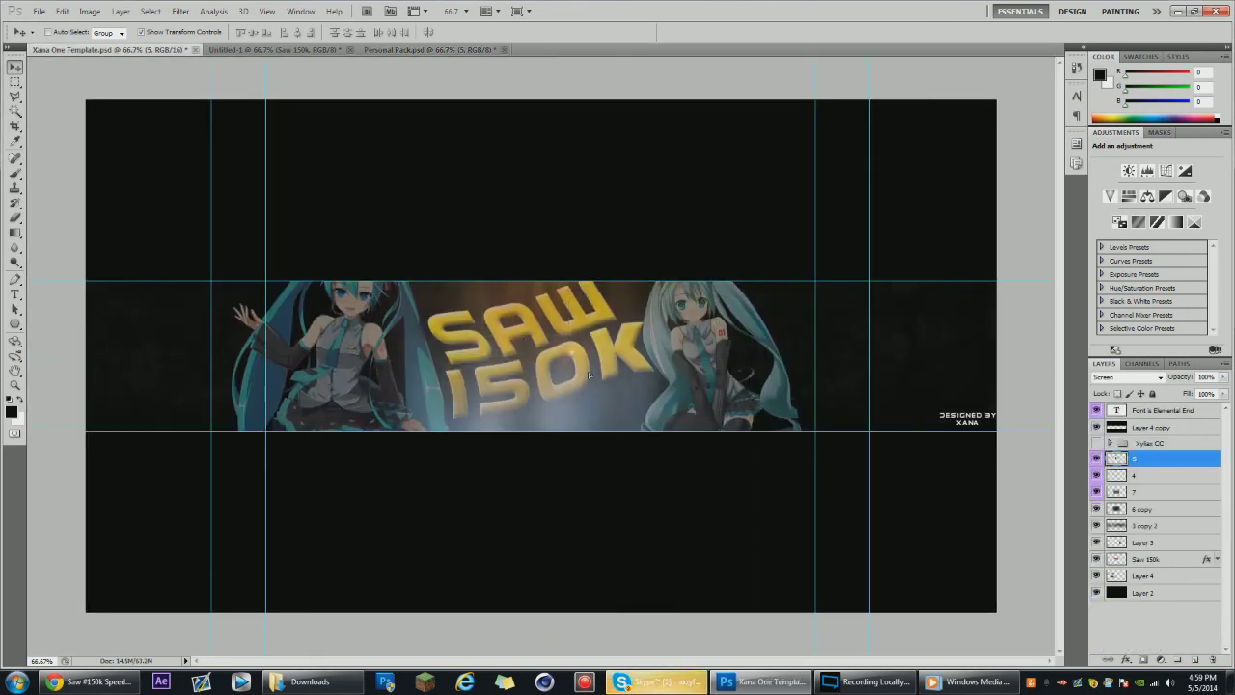
# Soften flare layer 5 with a Gaussian Blur of 4.4 pixels radius.
pyautogui.click(180, 10)
pyautogui.moveTo(231, 156)
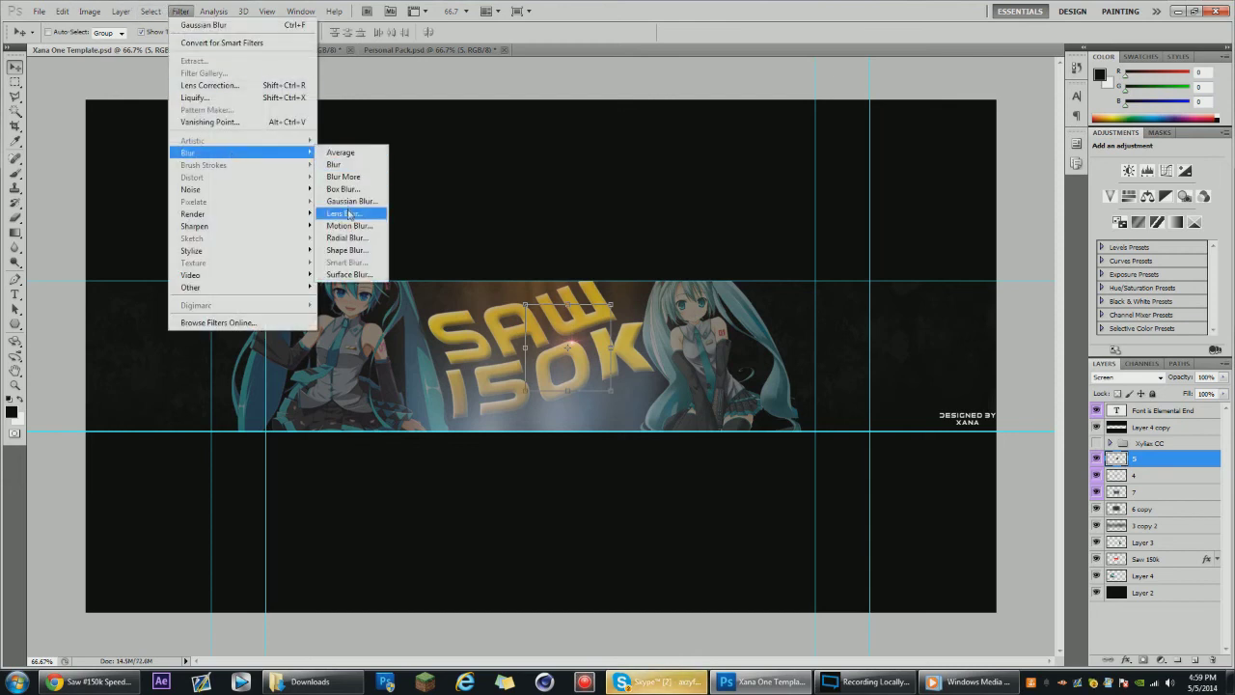
pyautogui.click(352, 210)
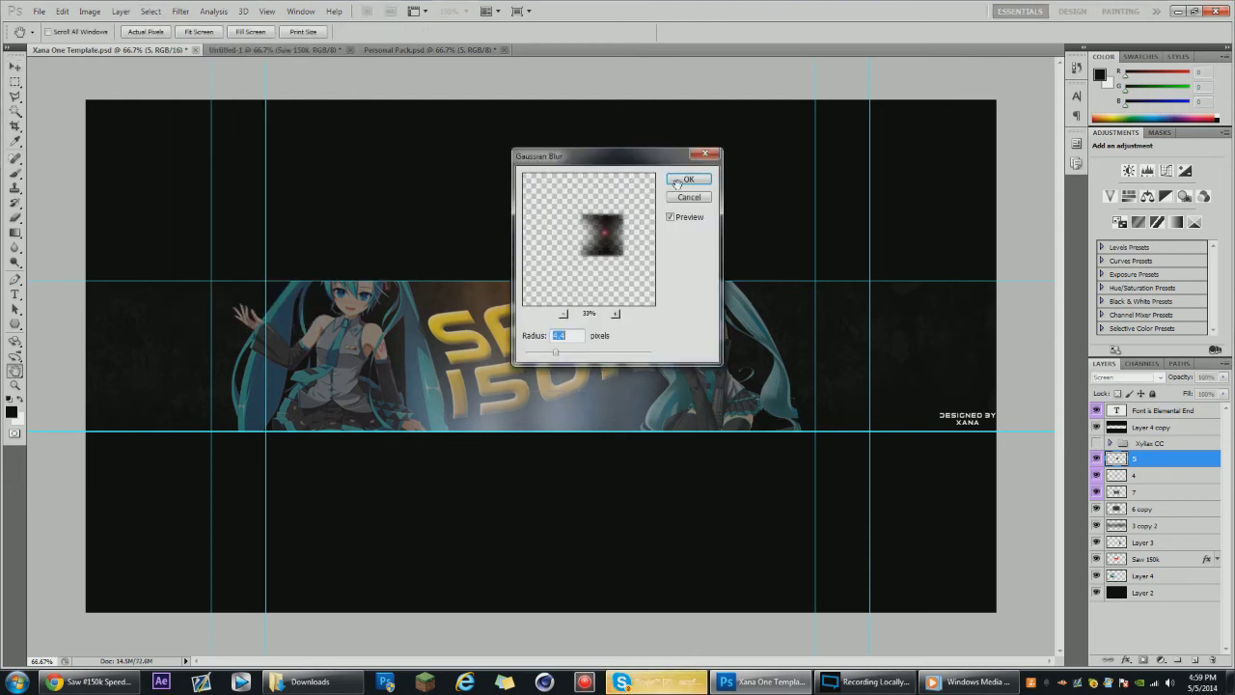
pyautogui.click(674, 184)
# Duplicate flare layer 5 to strengthen it and preview the Xyliax CC colour correction.
pyautogui.rightClick(1181, 464)
pyautogui.click(1135, 179)
pyautogui.click(550, 143)
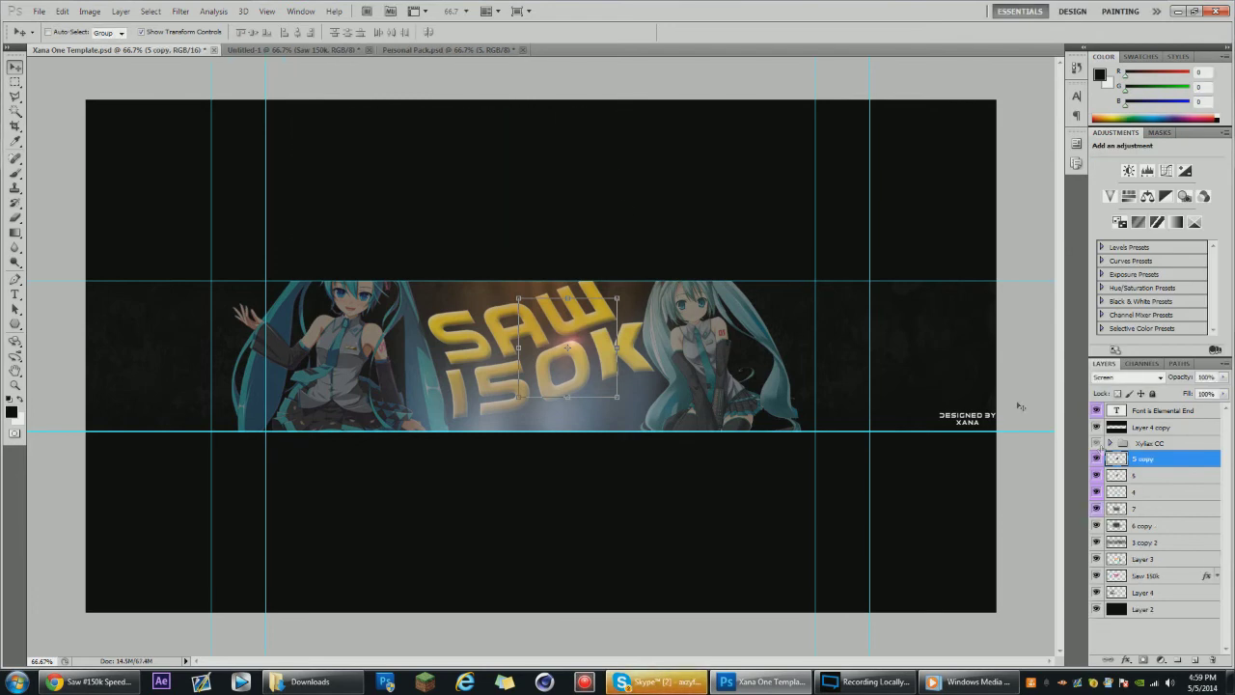
pyautogui.click(1097, 443)
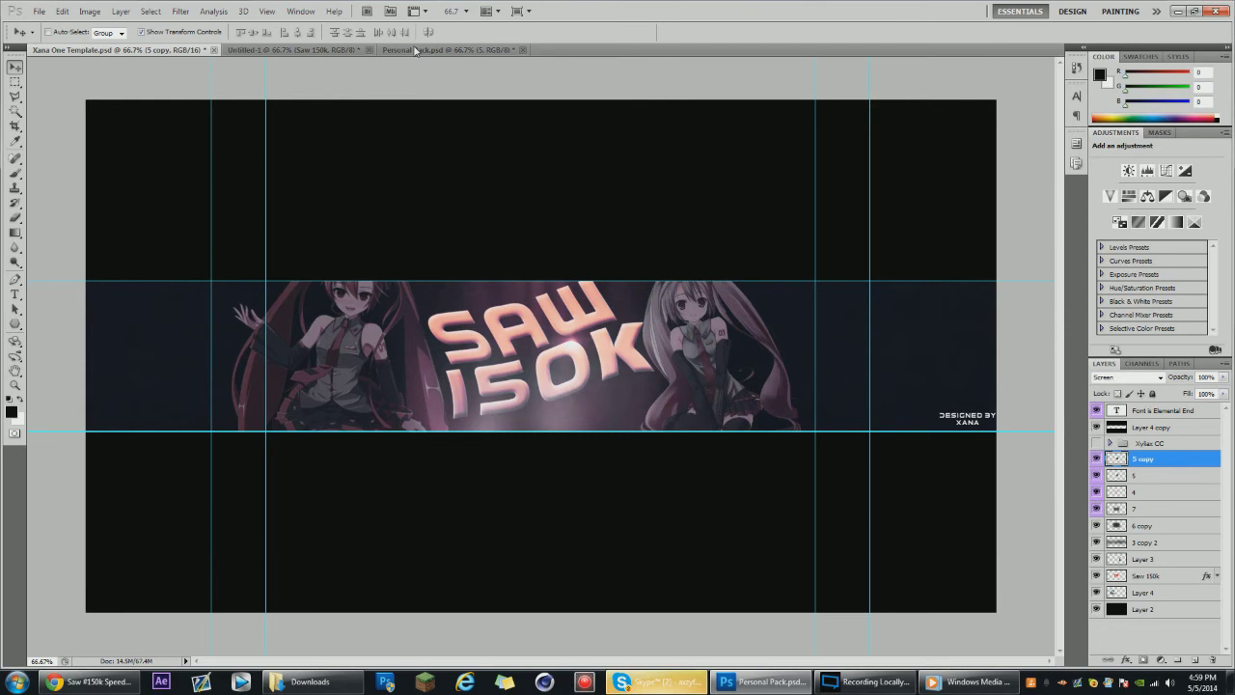
# Hide flare layer 5 in Personal Pack.psd and collapse the Flares group.
pyautogui.click(447, 49)
pyautogui.click(1121, 599)
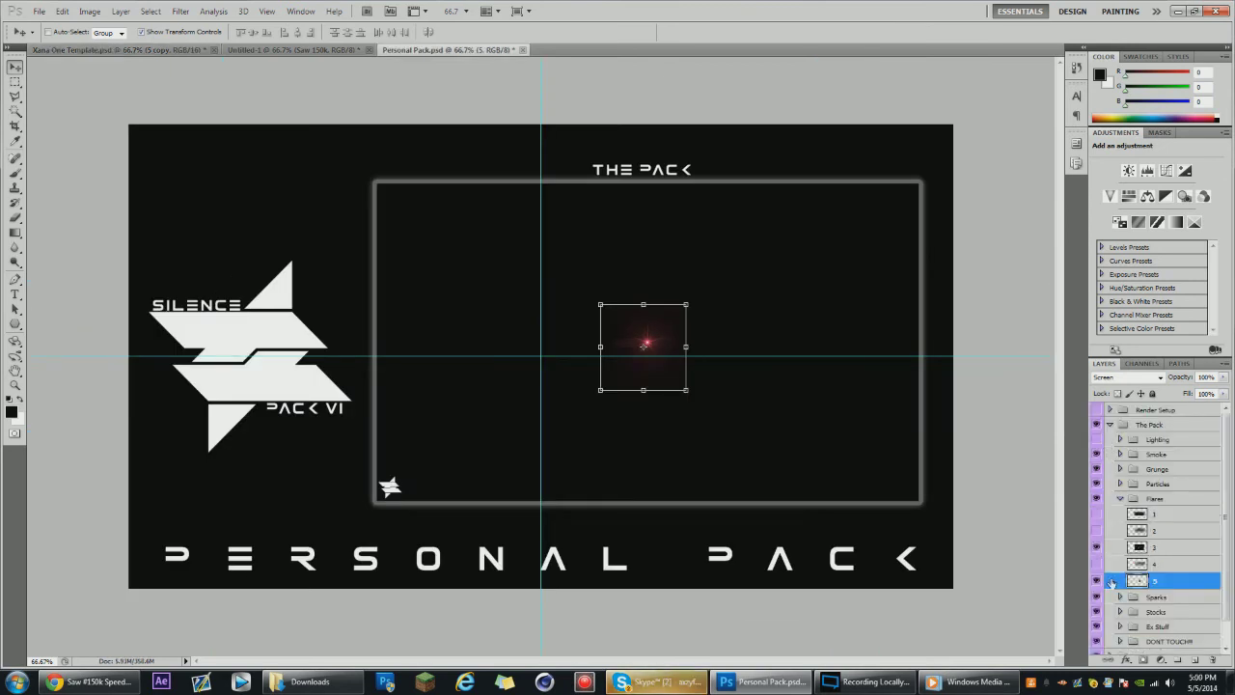
pyautogui.click(1097, 581)
pyautogui.click(1121, 499)
# Preview the Smoke layers in Personal Pack.psd and copy smoke layer 8 into the template.
pyautogui.click(1120, 454)
pyautogui.click(1110, 620)
pyautogui.click(1097, 587)
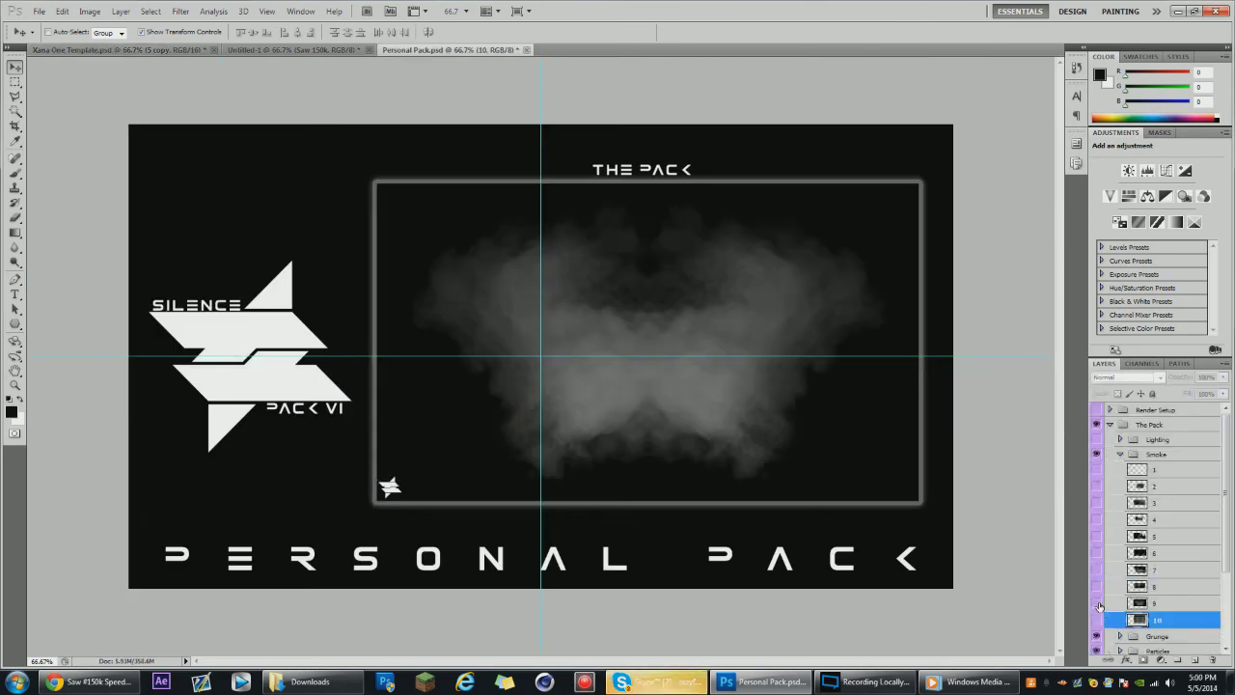
pyautogui.click(668, 679)
pyautogui.click(53, 160)
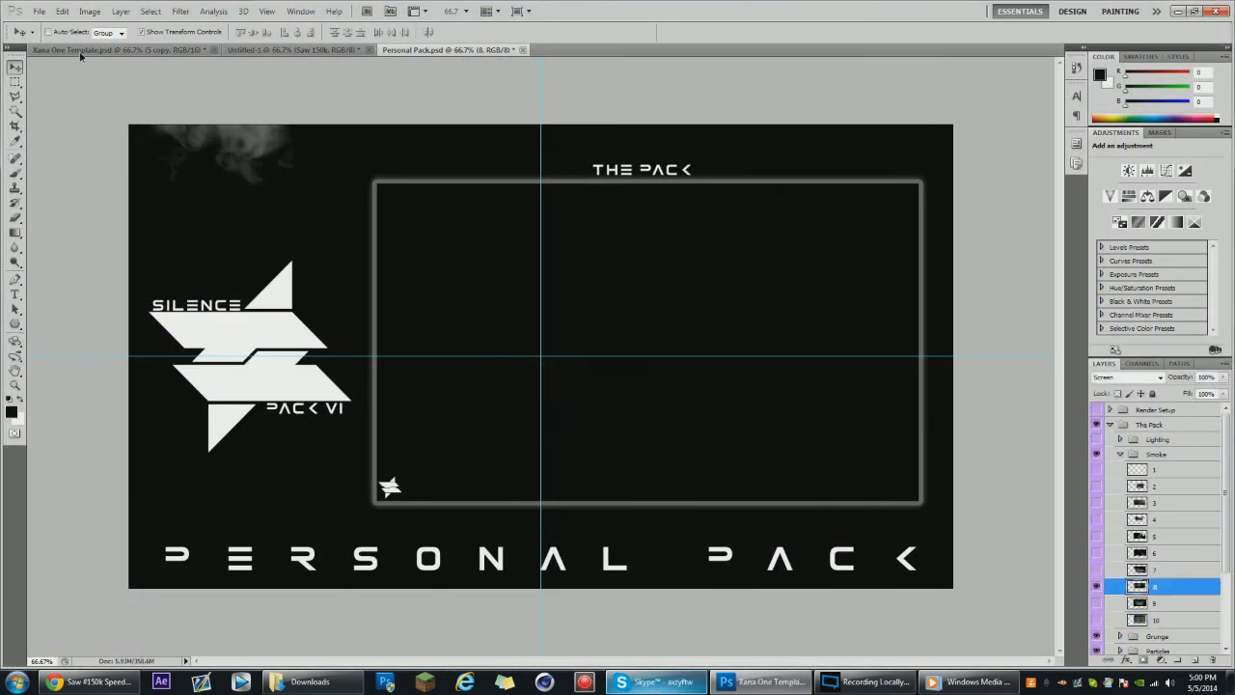
pyautogui.click(81, 52)
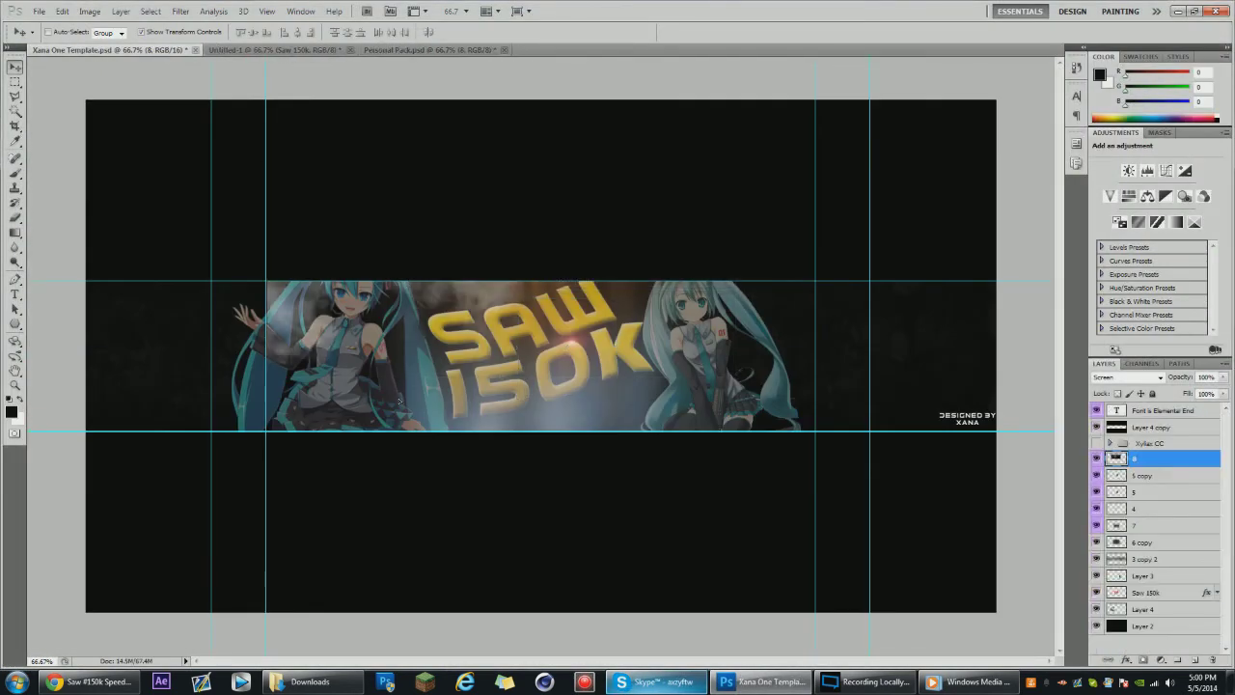
# Lower smoke layer 8 to 10% opacity and duplicate it.
pyautogui.moveTo(1224, 377); pyautogui.dragTo(1151, 399)
pyautogui.rightClick(1152, 460)
pyautogui.click(1173, 491)
pyautogui.click(555, 146)
# Flip the duplicated smoke layer horizontally and move it to the right half of the banner.
pyautogui.click(62, 12)
pyautogui.moveTo(90, 263)
pyautogui.click(255, 403)
pyautogui.moveTo(179, 381); pyautogui.dragTo(721, 399)
pyautogui.moveTo(910, 396); pyautogui.dragTo(642, 348)
pyautogui.moveTo(642, 348); pyautogui.dragTo(669, 372)
# Align the 8 copy smoke with the banner's top and right edges and set its opacity to 12%.
pyautogui.click(1223, 377)
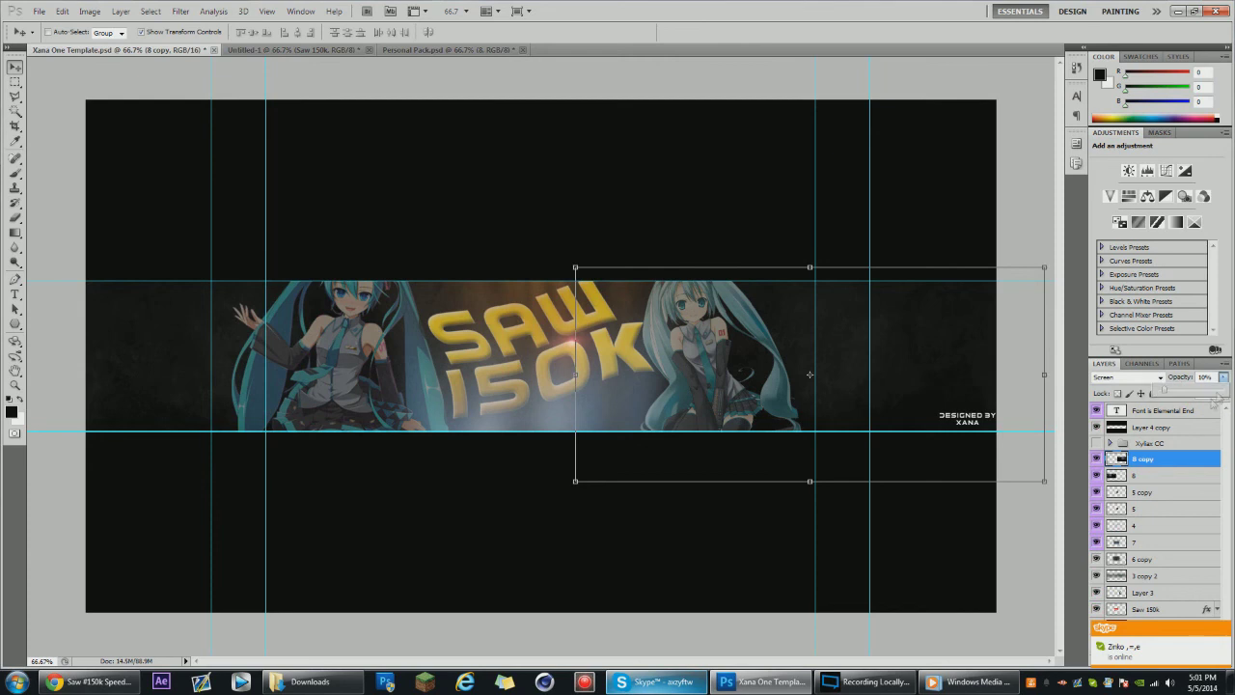
pyautogui.moveTo(1215, 399); pyautogui.dragTo(1224, 393)
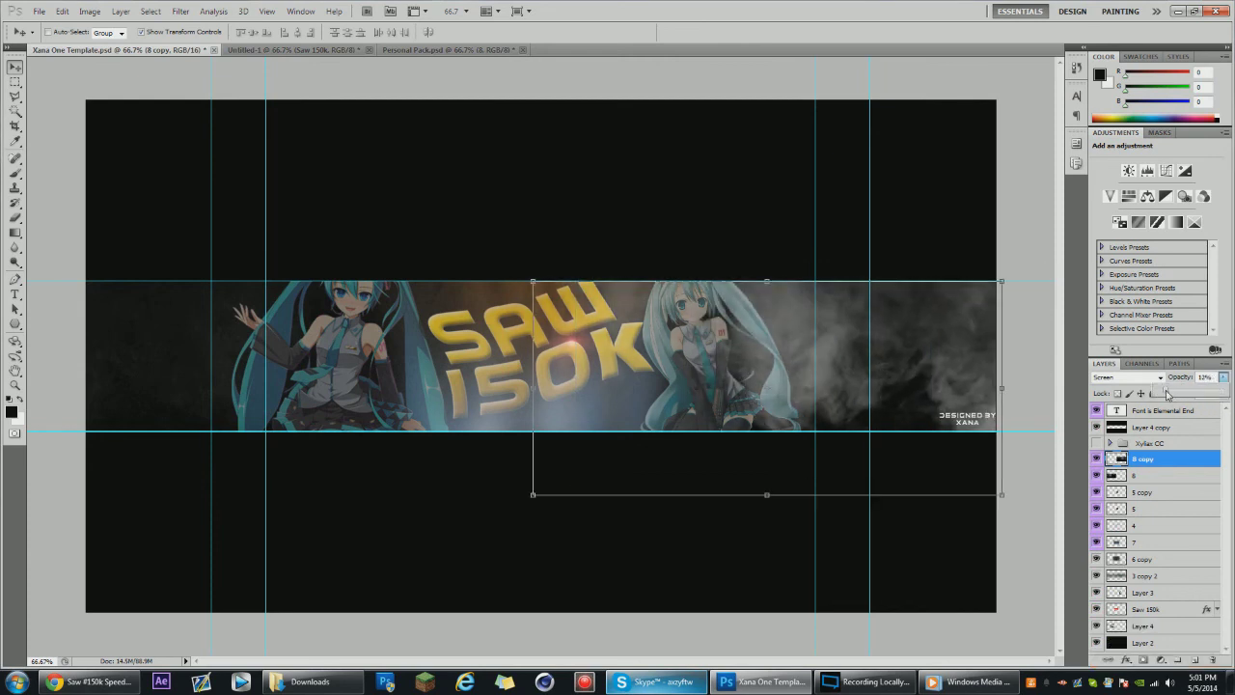
pyautogui.click(1223, 377)
pyautogui.click(309, 682)
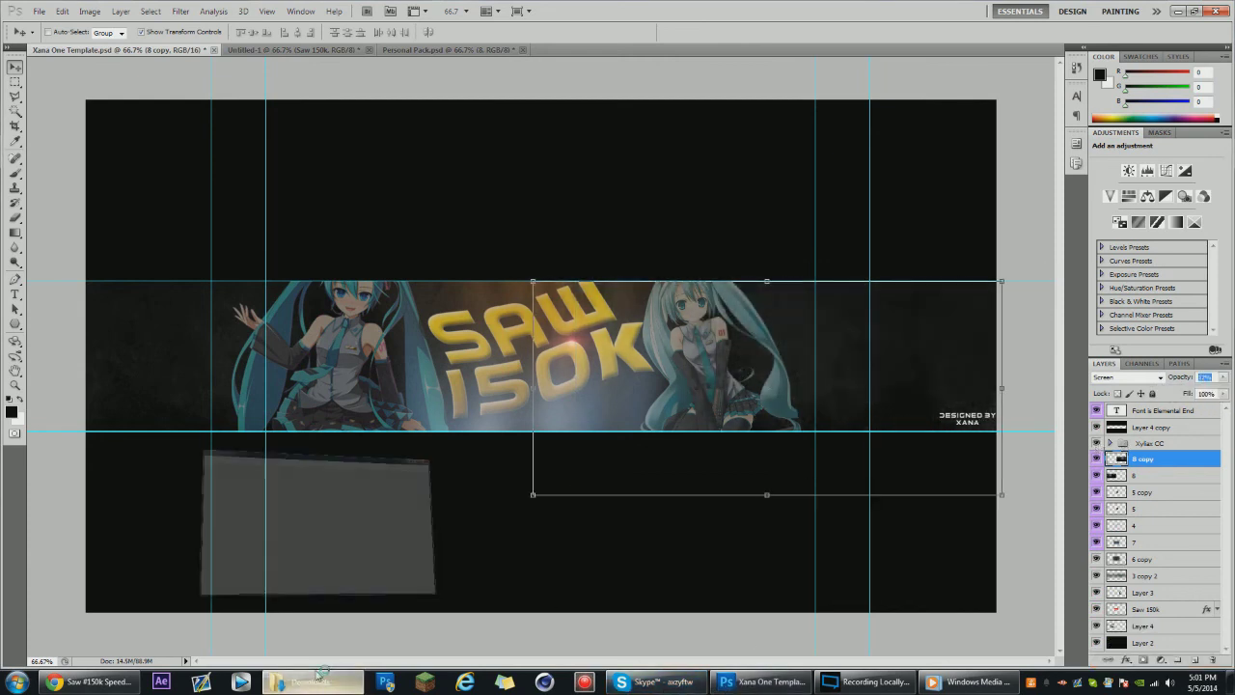
pyautogui.doubleClick(209, 301)
pyautogui.click(775, 8)
pyautogui.click(570, 8)
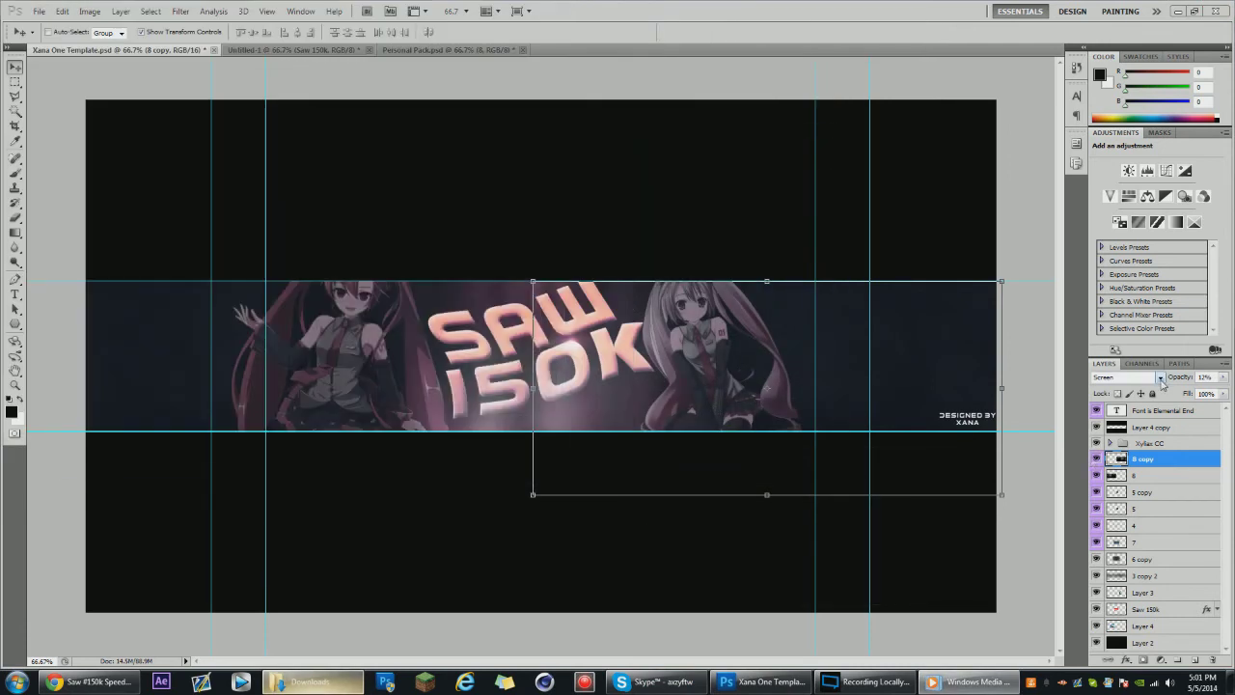
# Fine-tune the opacity of the two smoke layers, 8 copy and 8.
pyautogui.moveTo(1178, 391); pyautogui.dragTo(1178, 405)
pyautogui.hotkey('alt', '[')
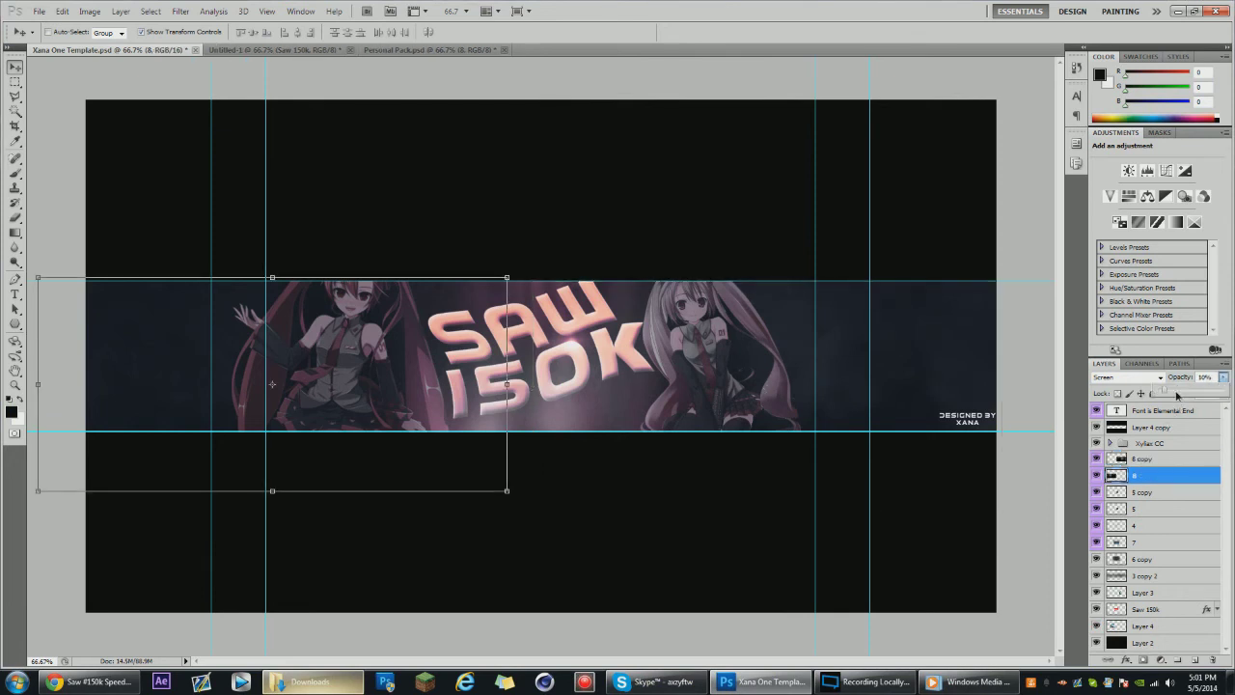
pyautogui.click(1162, 447)
# Merge flare layers 5 and 5 copy into one layer.
pyautogui.click(1151, 494)
pyautogui.click(1152, 508)
pyautogui.keyDown('ctrl'); pyautogui.click(1149, 495); pyautogui.keyUp('ctrl')
pyautogui.rightClick(1148, 495)
pyautogui.click(1129, 460)
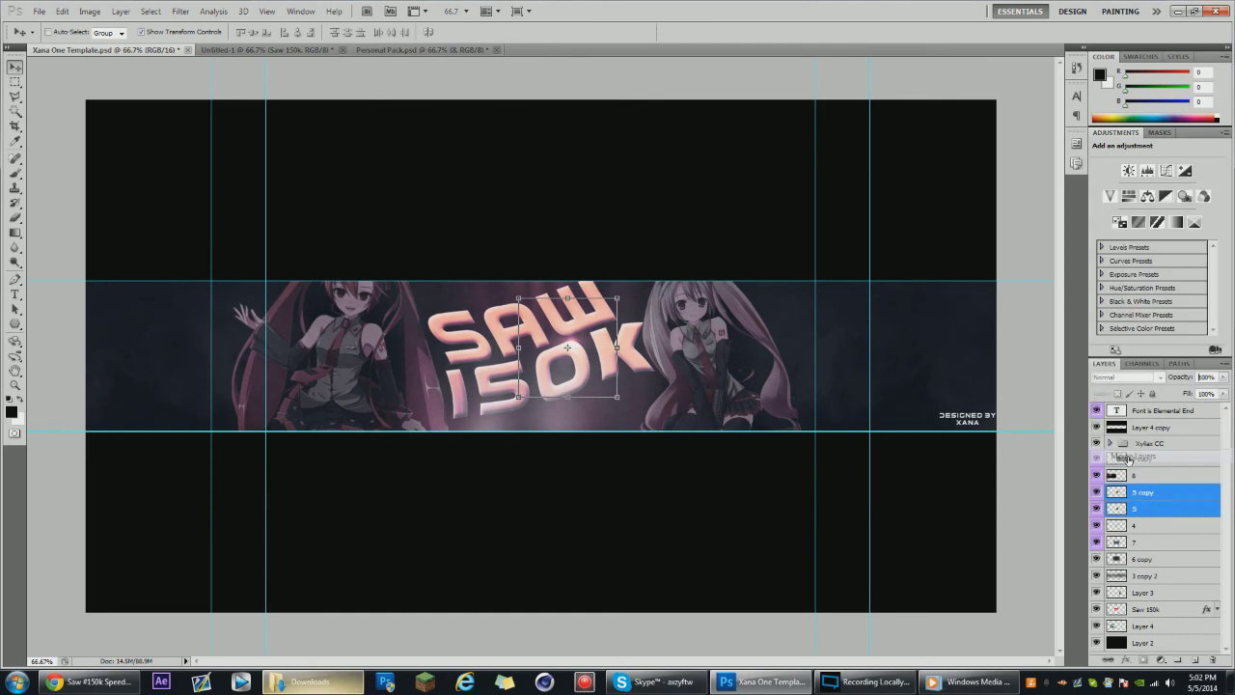
pyautogui.click(1131, 458)
# Set the merged flare layer to Screen blending and shift it slightly down over the text.
pyautogui.click(1161, 379)
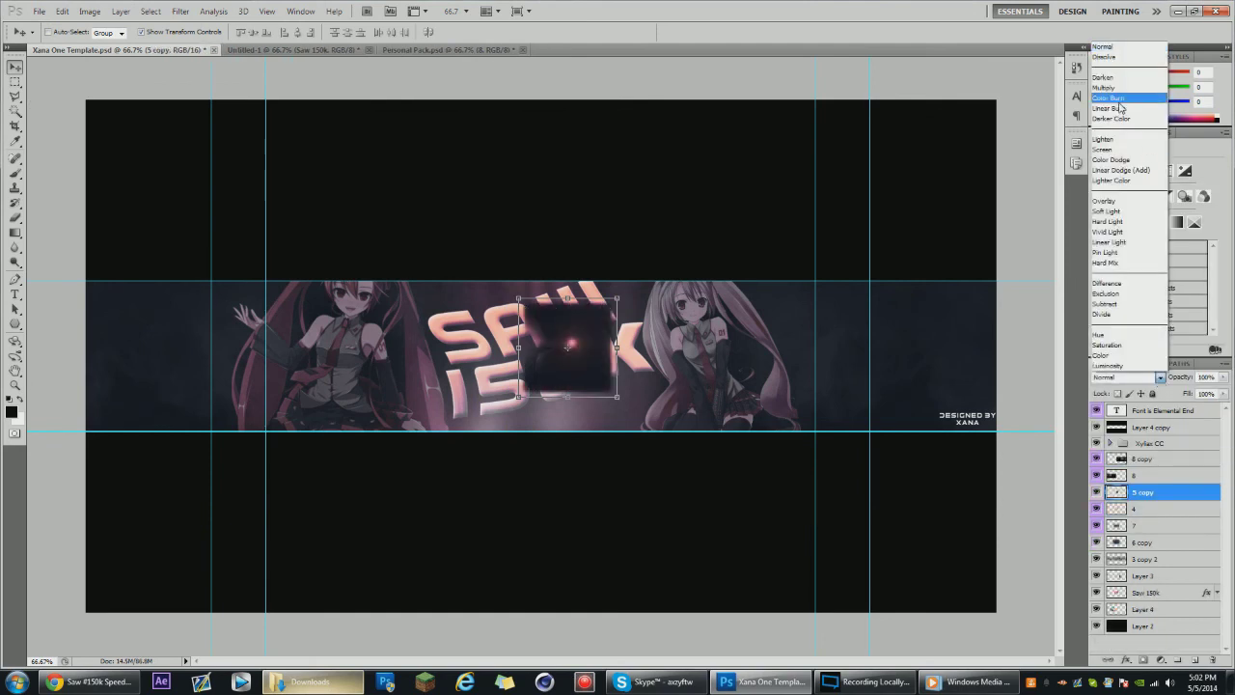
pyautogui.click(1124, 179)
pyautogui.moveTo(590, 346); pyautogui.dragTo(590, 349)
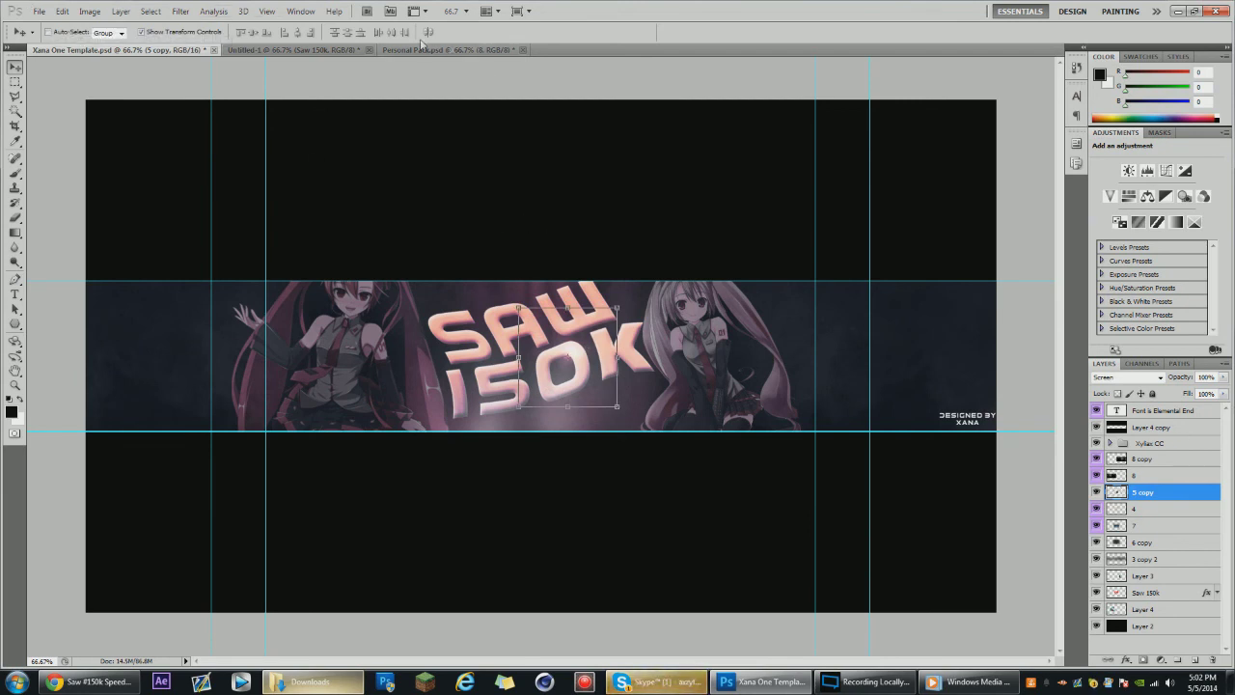
# Hide smoke layer 8 in Personal Pack.psd, copy Grunge layer 1 into the template, and place it at the banner's left end.
pyautogui.click(450, 49)
pyautogui.moveTo(1227, 540); pyautogui.dragTo(1230, 579)
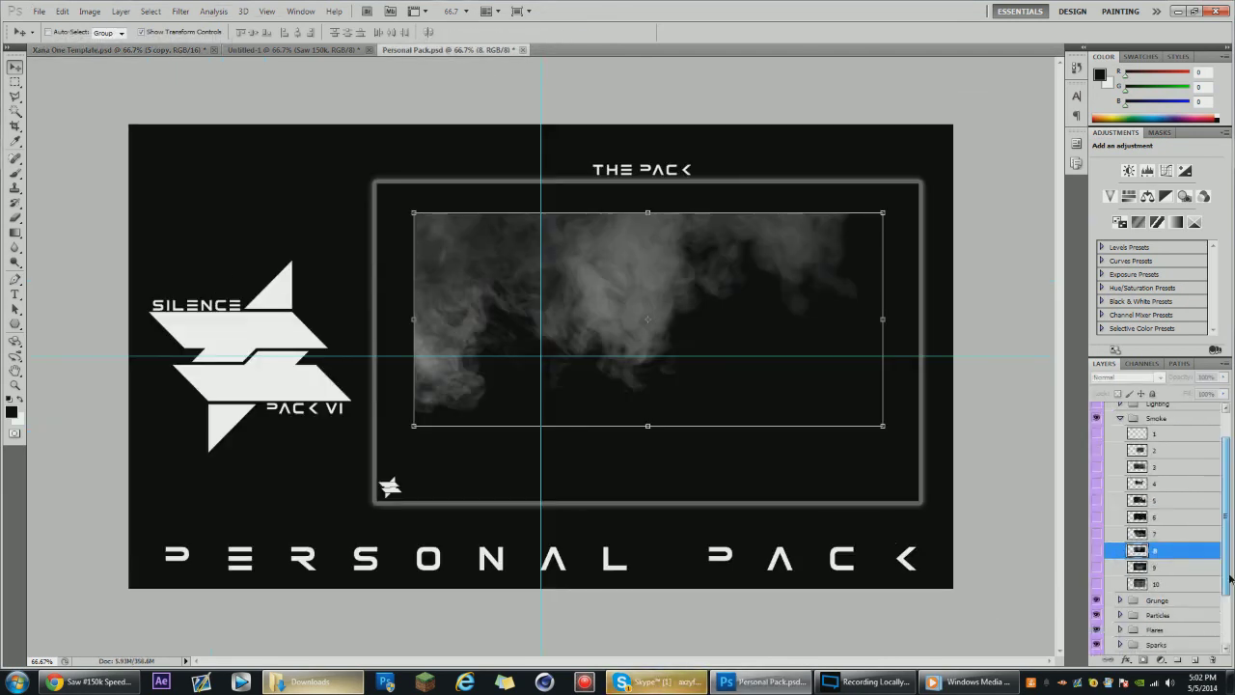
pyautogui.click(1096, 551)
pyautogui.click(1121, 600)
pyautogui.click(1098, 617)
pyautogui.click(1099, 618)
pyautogui.click(1148, 615)
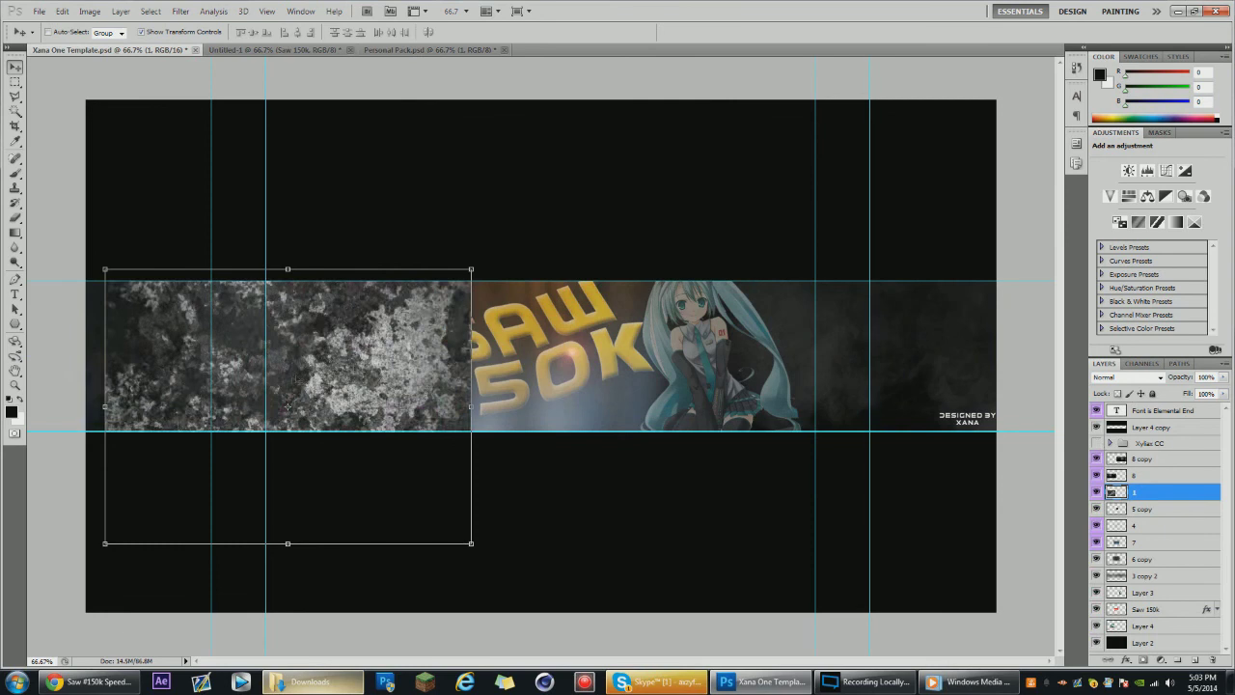
pyautogui.moveTo(295, 379); pyautogui.dragTo(257, 369)
# Duplicate grunge layer 1 and place the copy beside it across the middle of the banner.
pyautogui.rightClick(1156, 496)
pyautogui.click(1156, 504)
pyautogui.rightClick(1156, 496)
pyautogui.click(1141, 237)
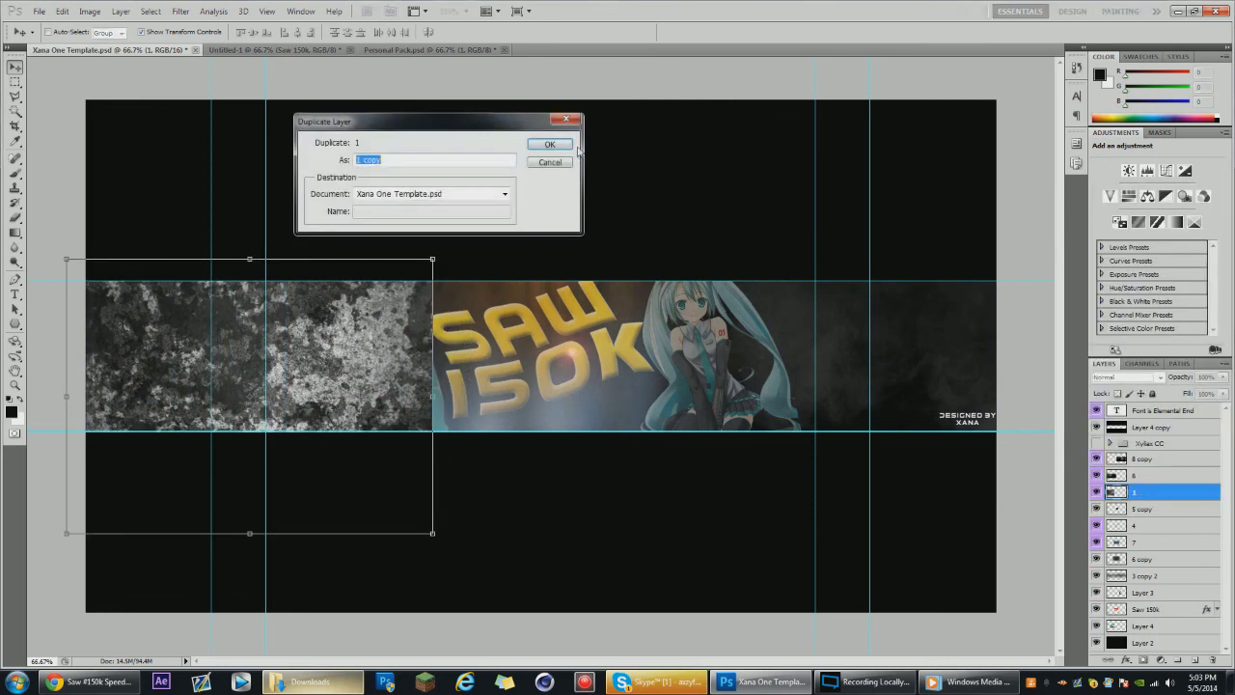
pyautogui.click(555, 145)
pyautogui.moveTo(386, 348); pyautogui.dragTo(746, 337)
# Duplicate the grunge texture again and place this copy over the banner's right end.
pyautogui.rightClick(1154, 494)
pyautogui.click(1140, 231)
pyautogui.click(548, 145)
pyautogui.moveTo(579, 349); pyautogui.dragTo(946, 336)
# Merge grunge layers 1, 1 copy and 1 copy 2 into a single layer.
pyautogui.keyDown('shift'); pyautogui.click(1144, 531); pyautogui.keyUp('shift')
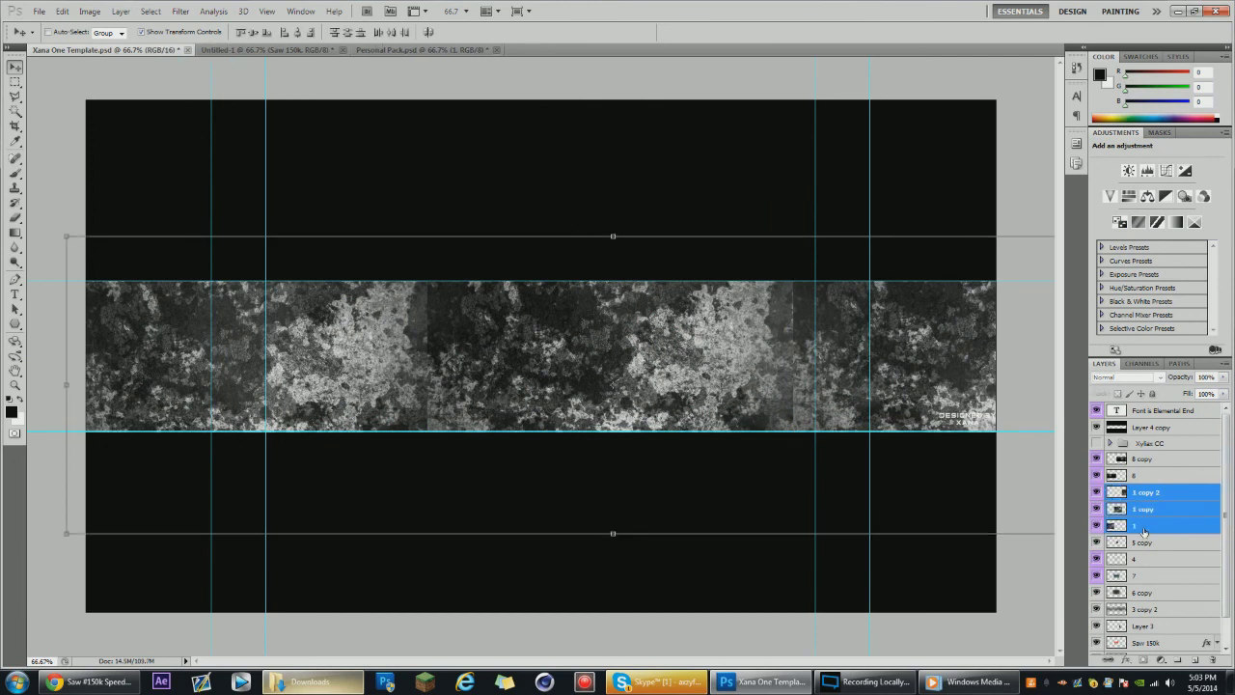
pyautogui.rightClick(1144, 532)
pyautogui.click(1148, 499)
# Set the merged grunge layer to Screen at 9% opacity and move it directly above Layer 2 in the stack.
pyautogui.click(1127, 377)
pyautogui.click(1125, 149)
pyautogui.moveTo(1223, 377); pyautogui.dragTo(1164, 394)
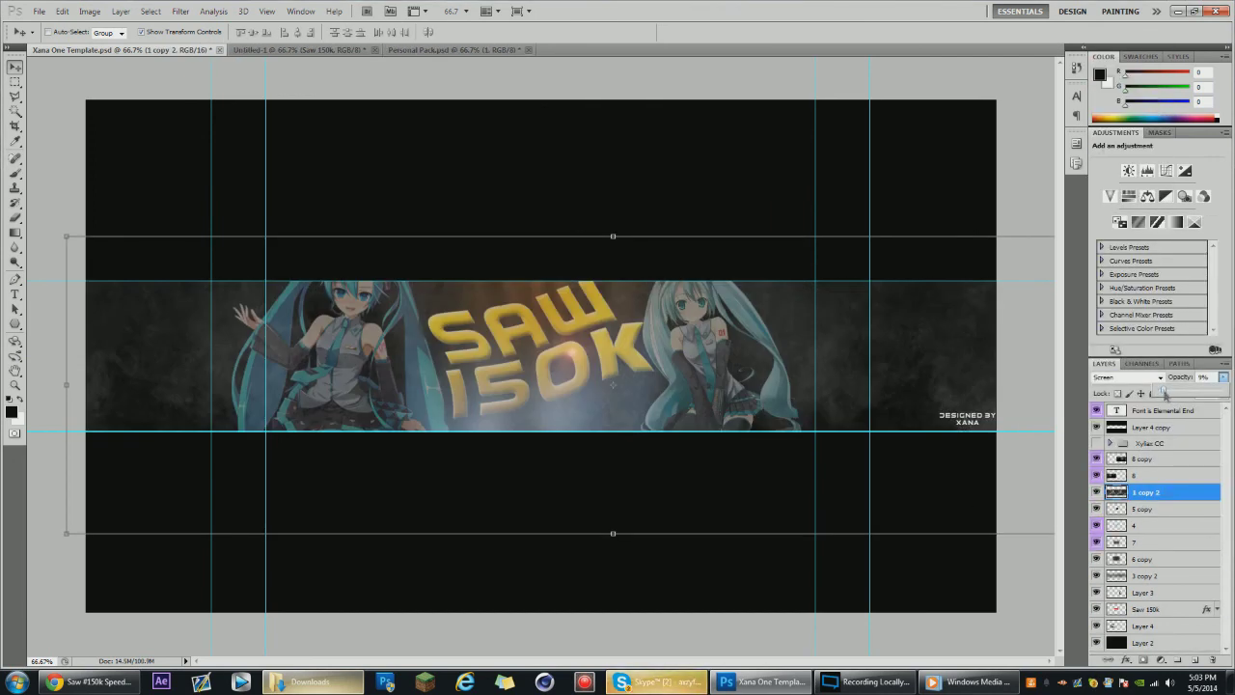
pyautogui.moveTo(1148, 492); pyautogui.dragTo(1156, 637)
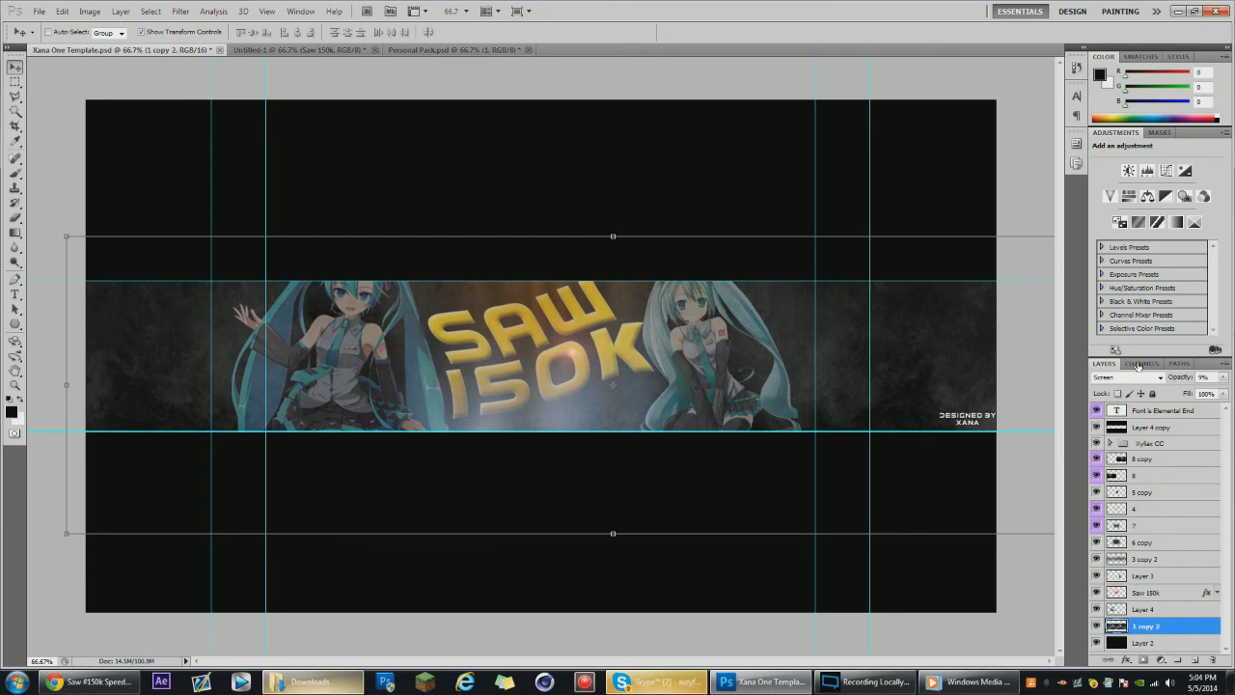
# Select smoke layers 8 copy and 8 and adjust their opacity together.
pyautogui.click(1158, 460)
pyautogui.keyDown('shift'); pyautogui.click(1161, 474); pyautogui.keyUp('shift')
pyautogui.click(1224, 377)
pyautogui.moveTo(1173, 392); pyautogui.dragTo(1167, 394)
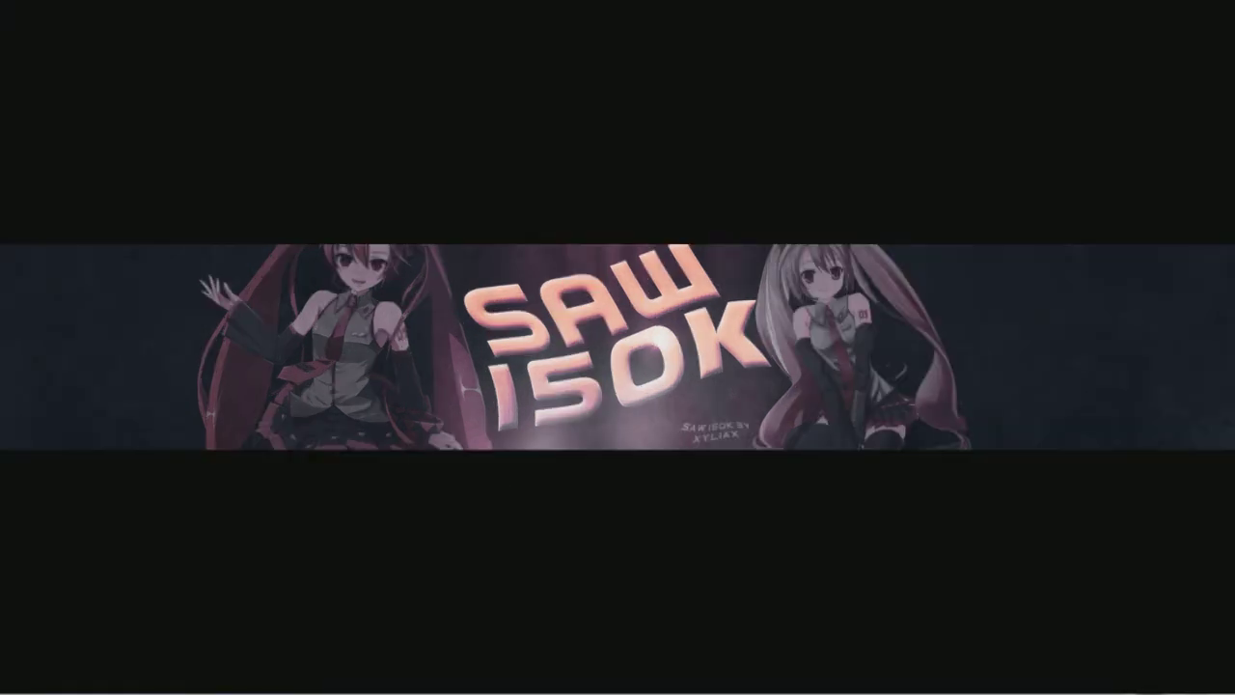